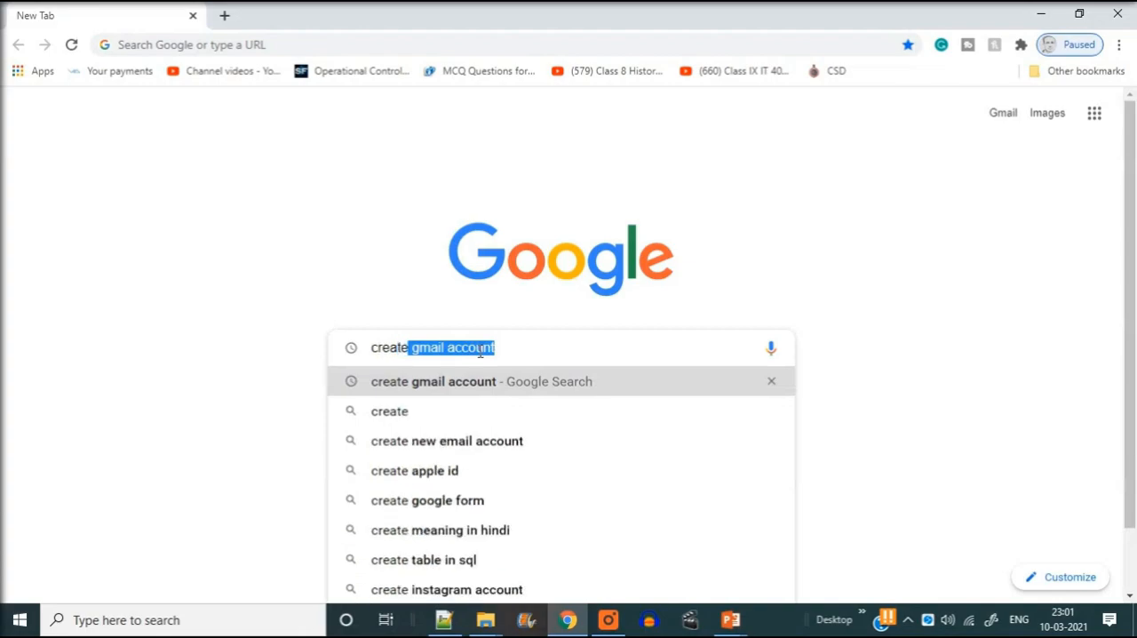
Search Google for "create gmail account" and view the Gmail Help result in a new tab
click(468, 384)
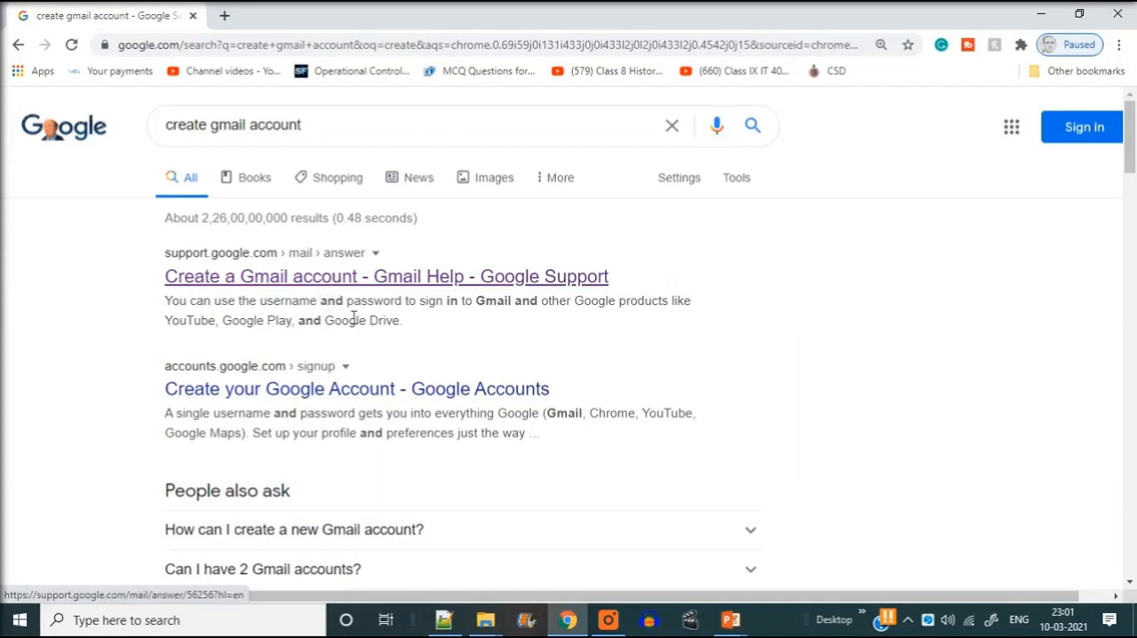
right_click(298, 286)
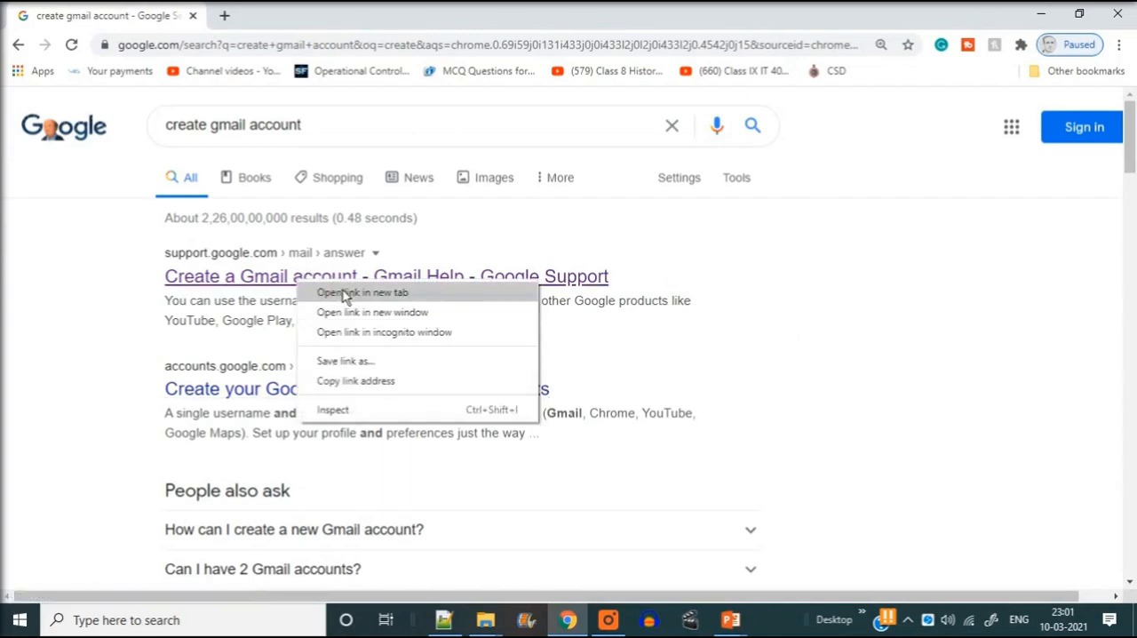
click(346, 293)
click(275, 19)
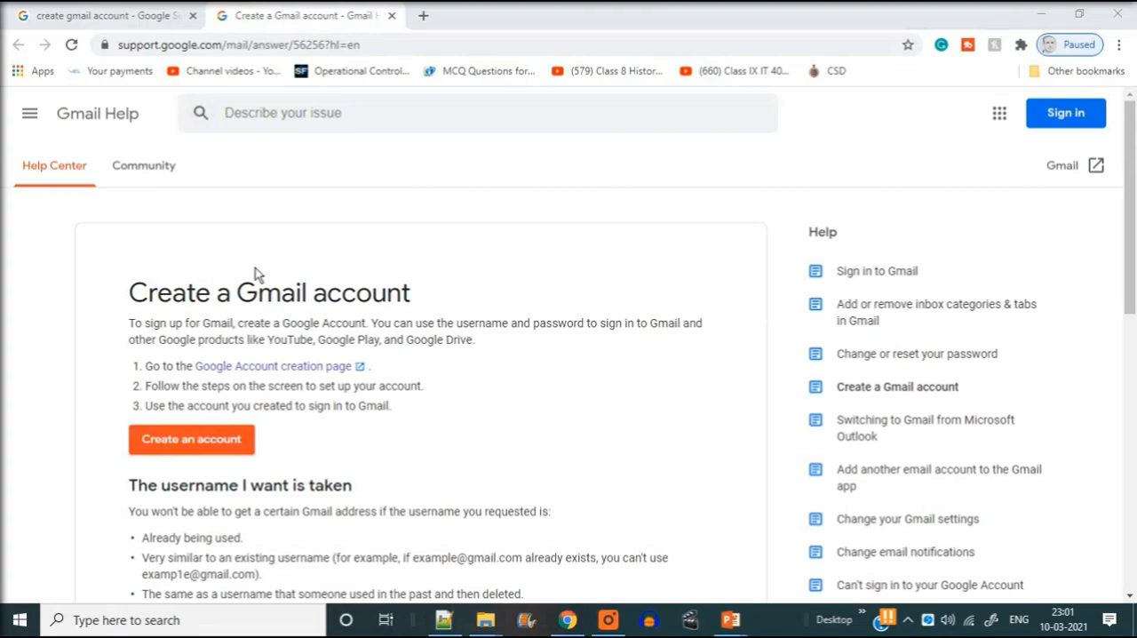
Open the "Create your Google Account" search result in another new tab and view it
click(162, 18)
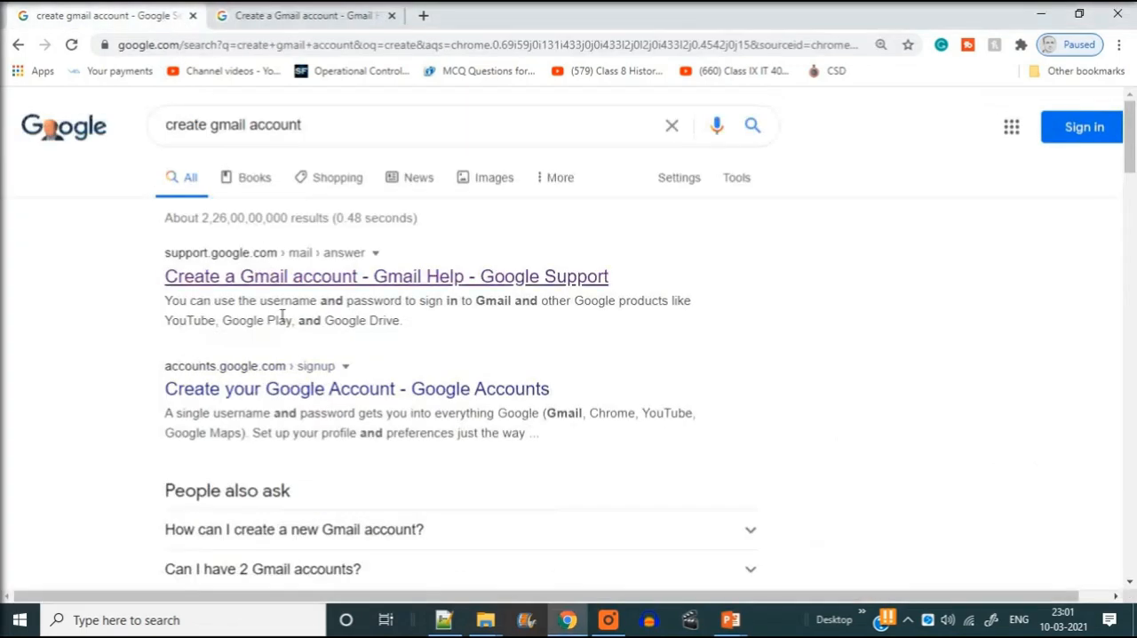
right_click(308, 388)
click(340, 397)
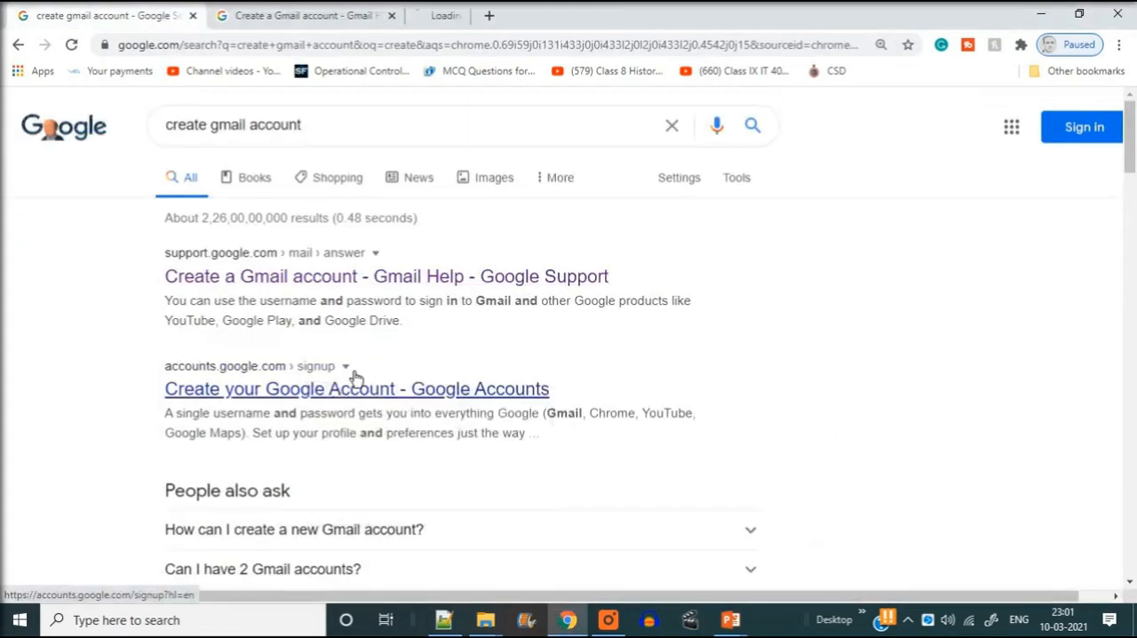
click(495, 18)
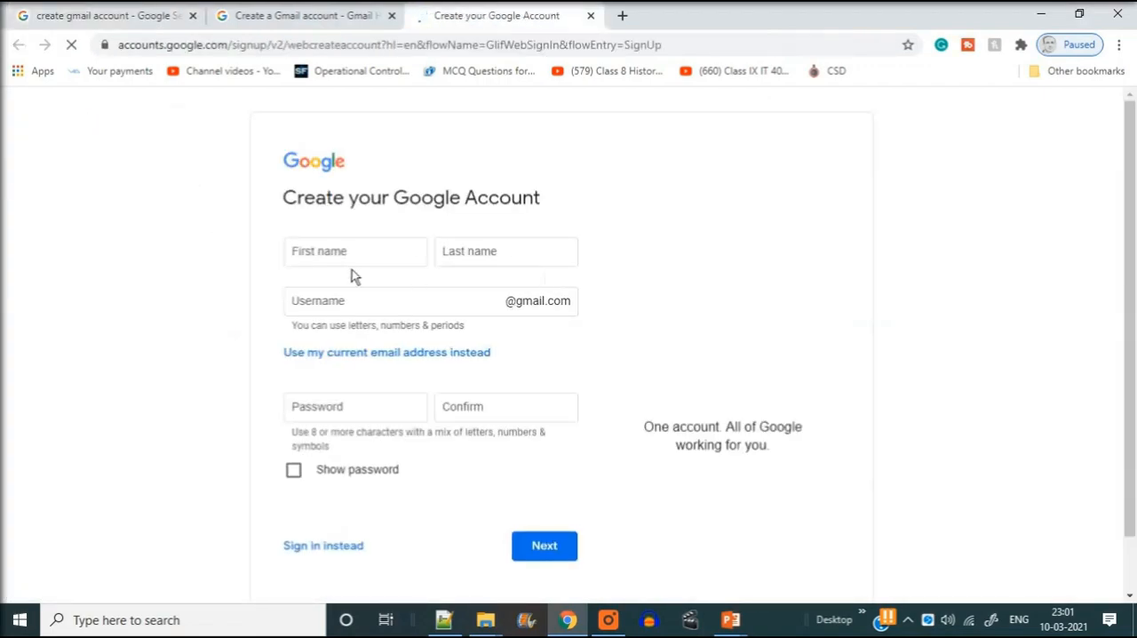
Start creating an account from the Gmail Help page and close the duplicate sign-up tab
click(343, 18)
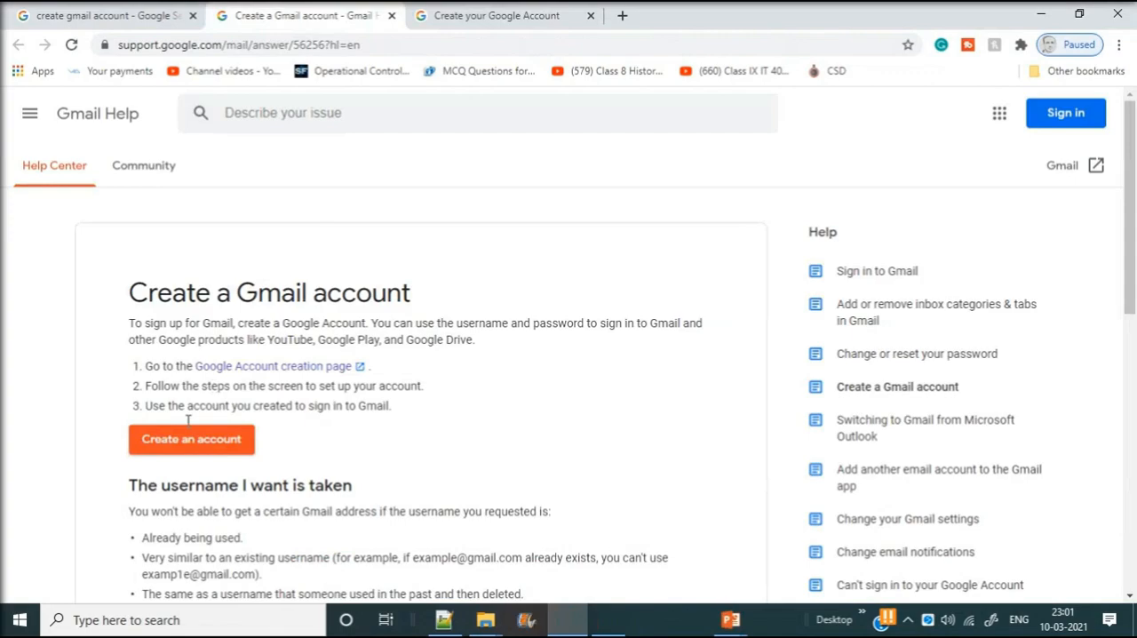
click(203, 457)
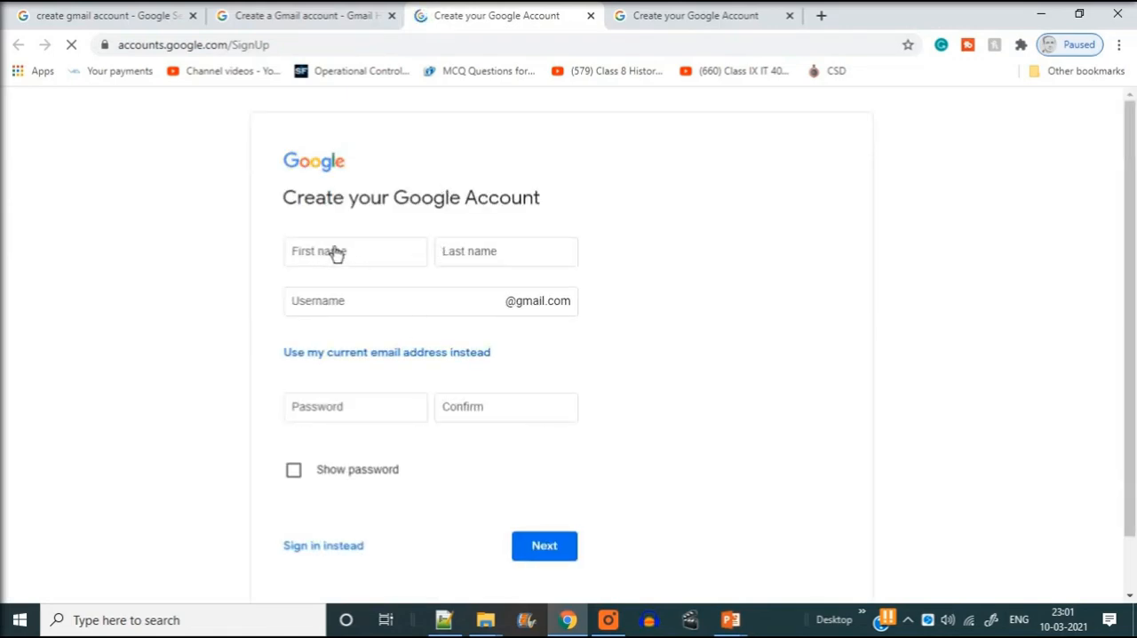
click(690, 22)
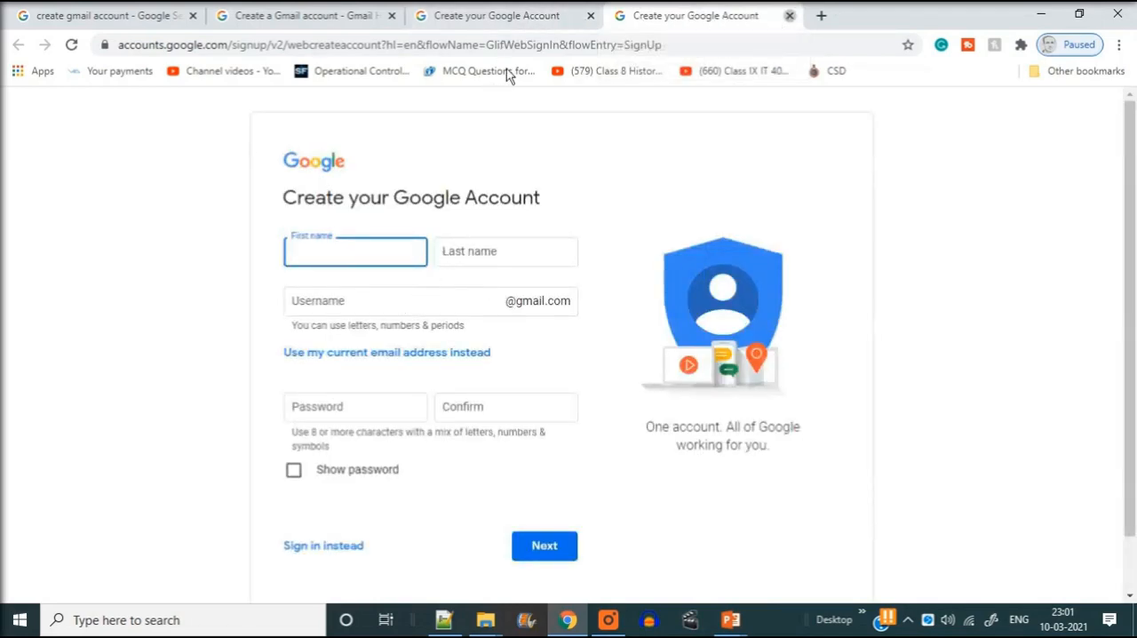
key(ctrl+w)
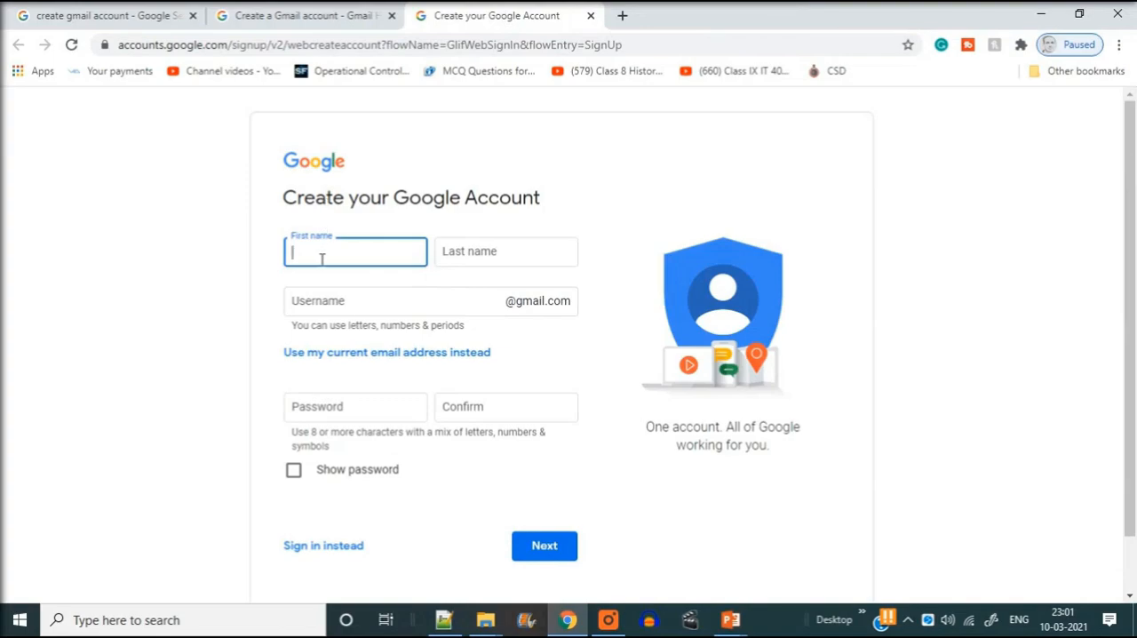
Enter the first name and last name in the Google Account sign-up form
text(mytest)
click(521, 250)
text(emai)
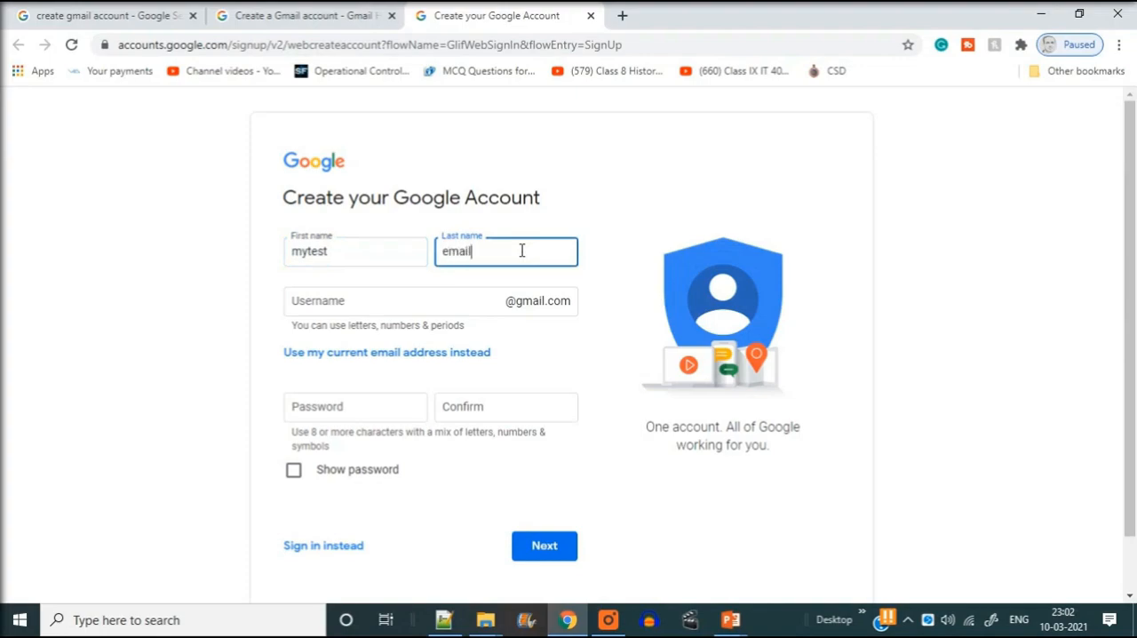
text(l)
Enter the desired Gmail username in the sign-up form
click(441, 302)
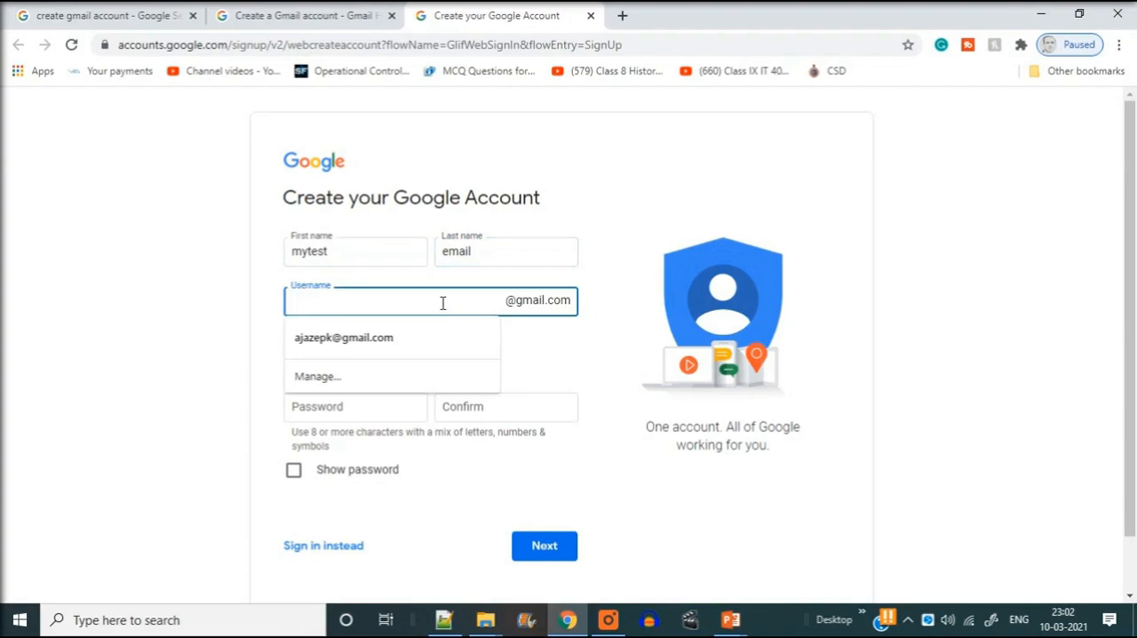
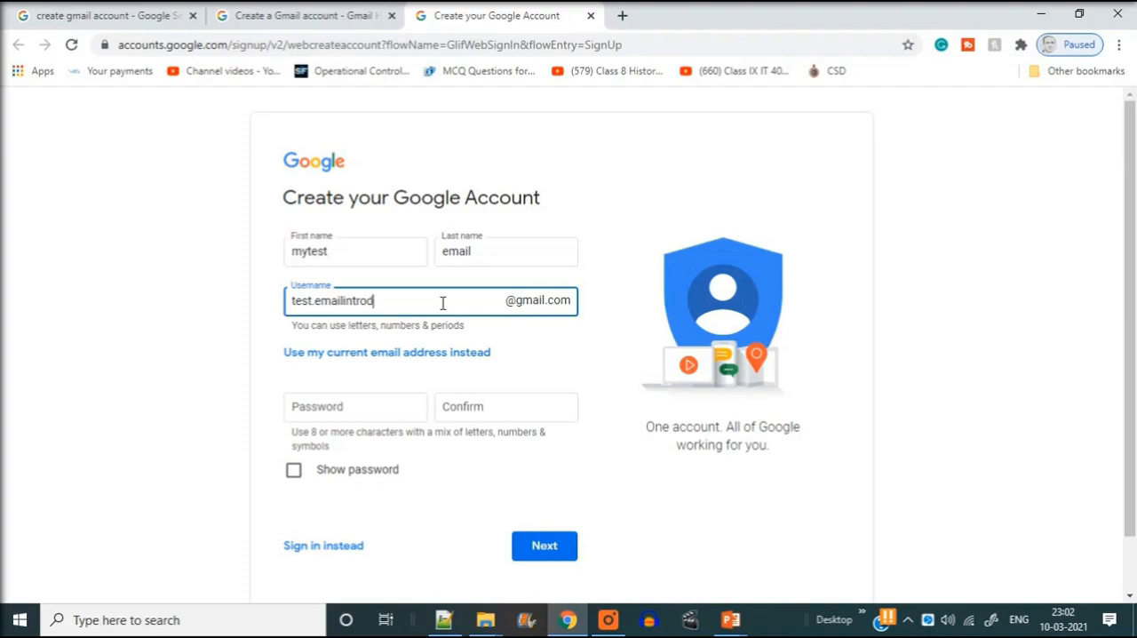
click(96, 354)
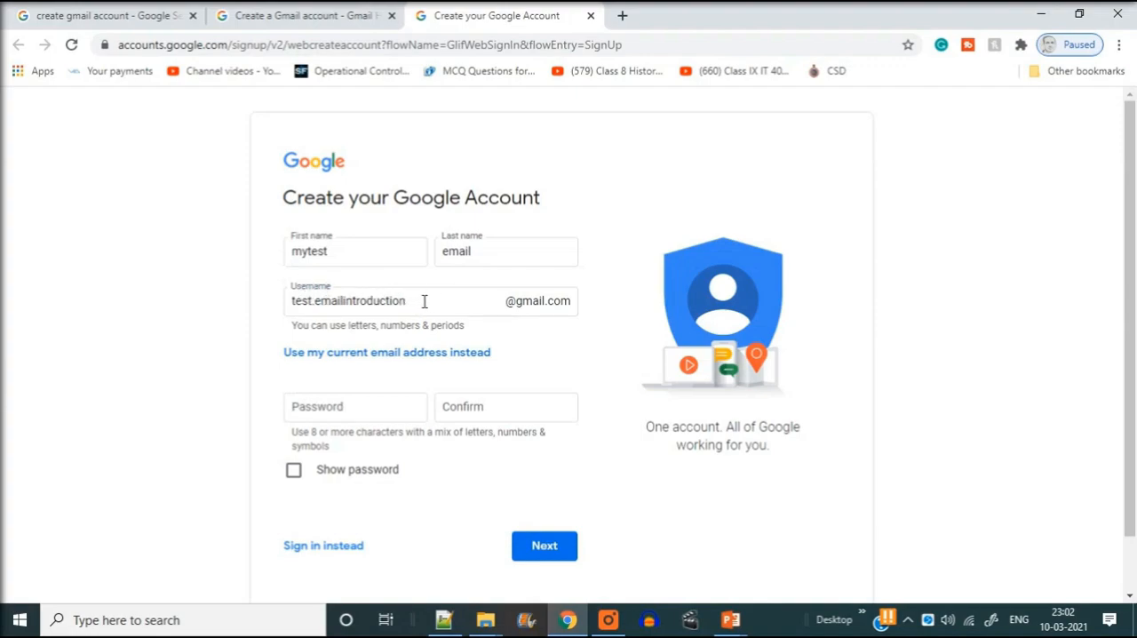
Copy the username from the sign-up form into the blank Notepad++ document
drag(424, 302, 249, 307)
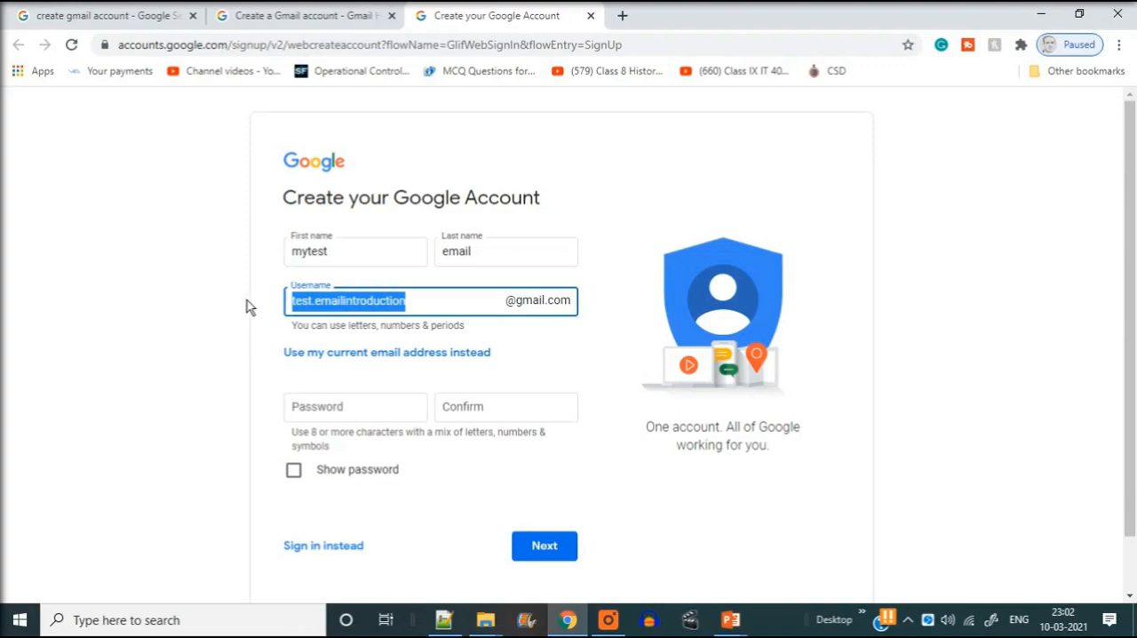
click(453, 302)
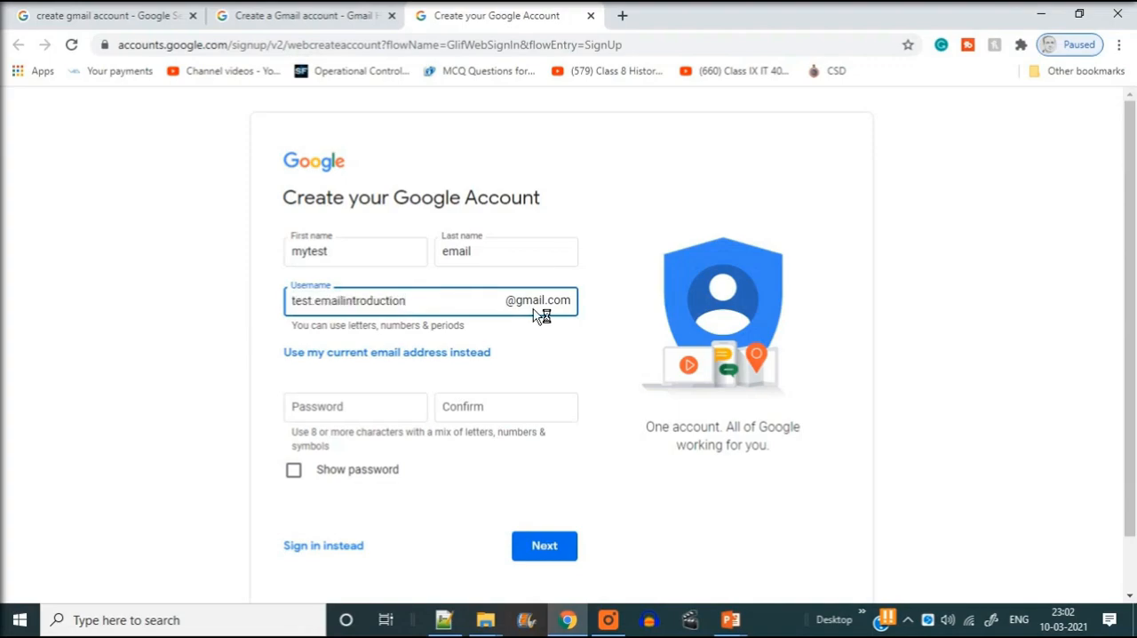
key(ctrl+a)
key(ctrl+c)
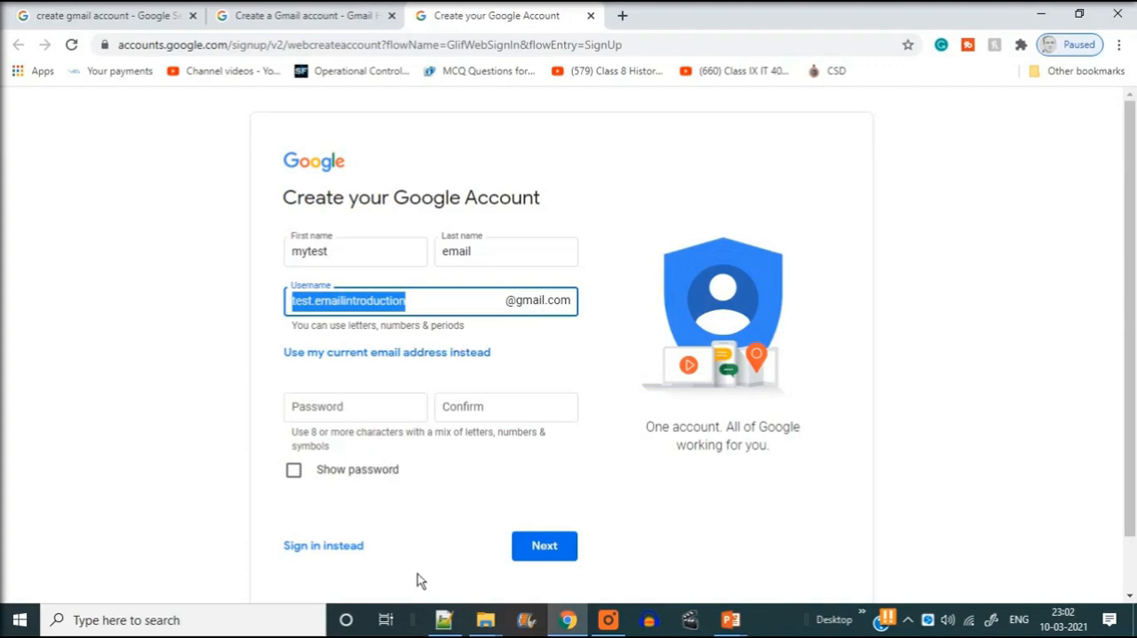
click(443, 619)
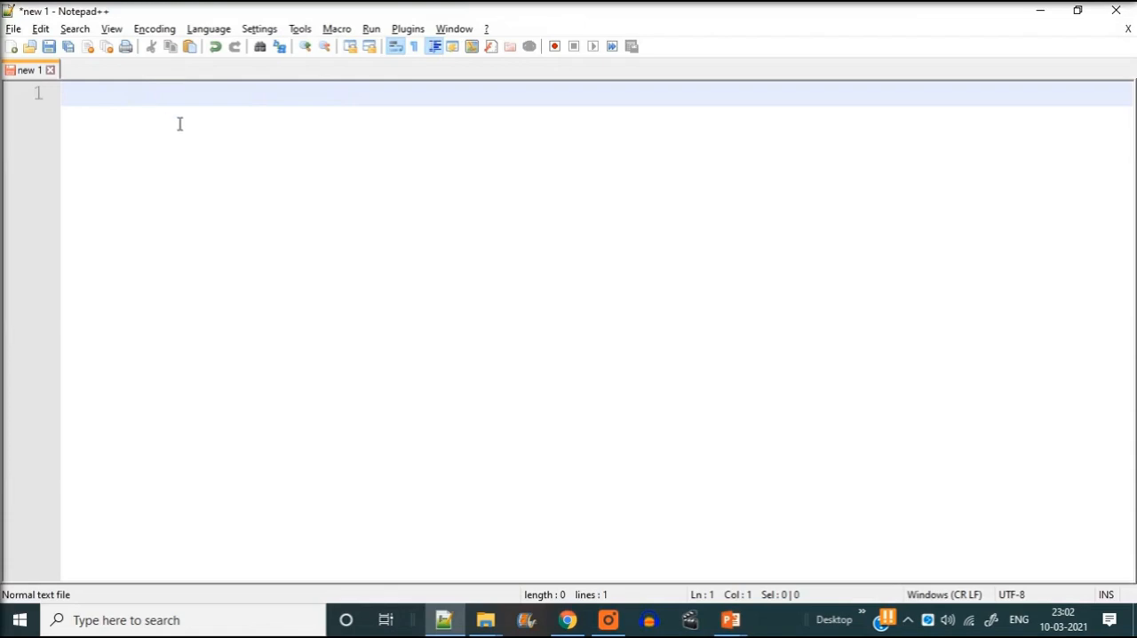
key(ctrl+v)
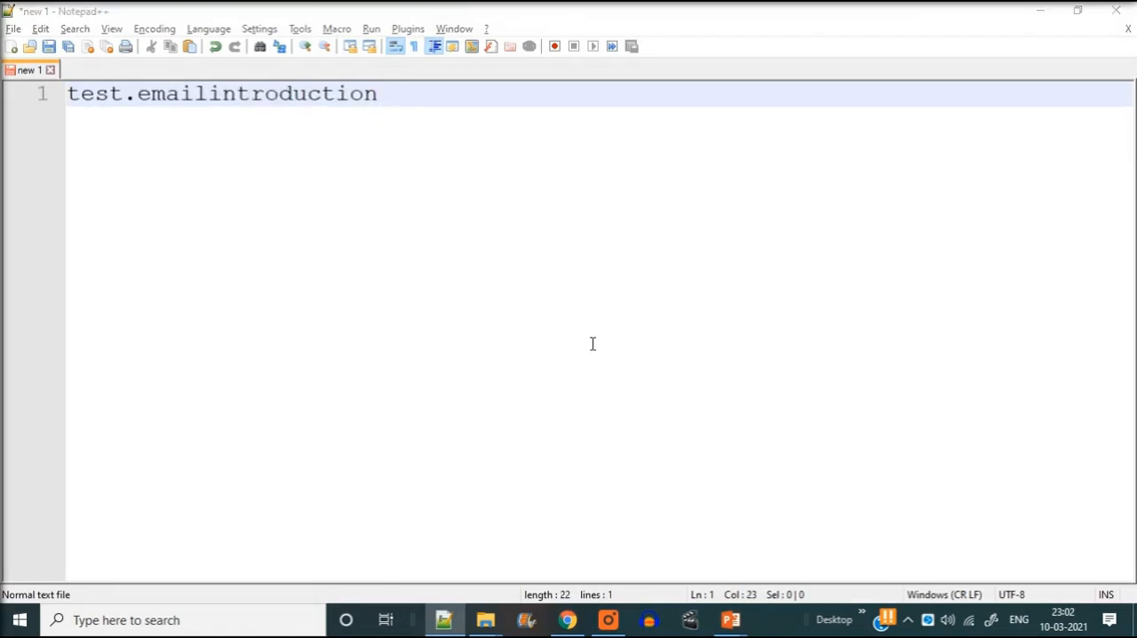
key(alt+Tab)
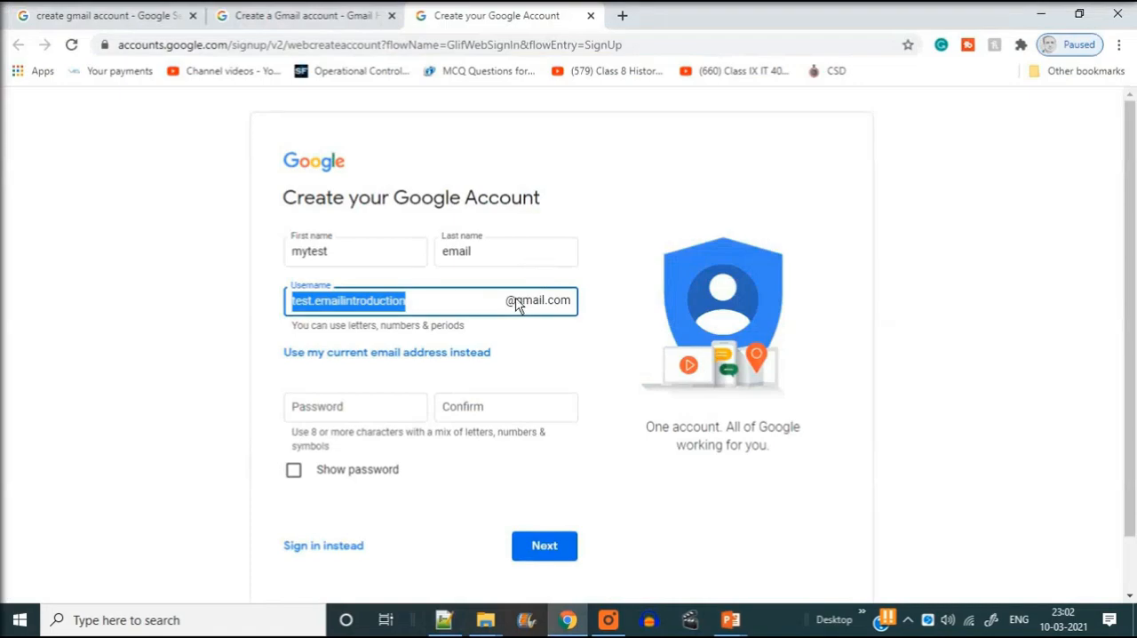
key(alt+Tab)
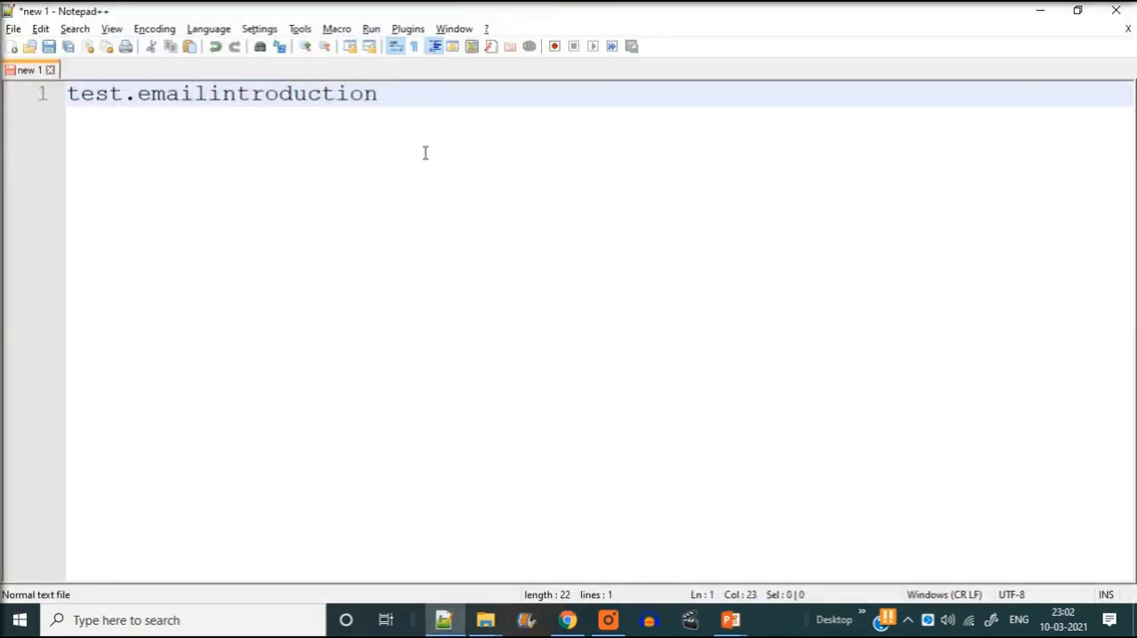
text(@gmai)
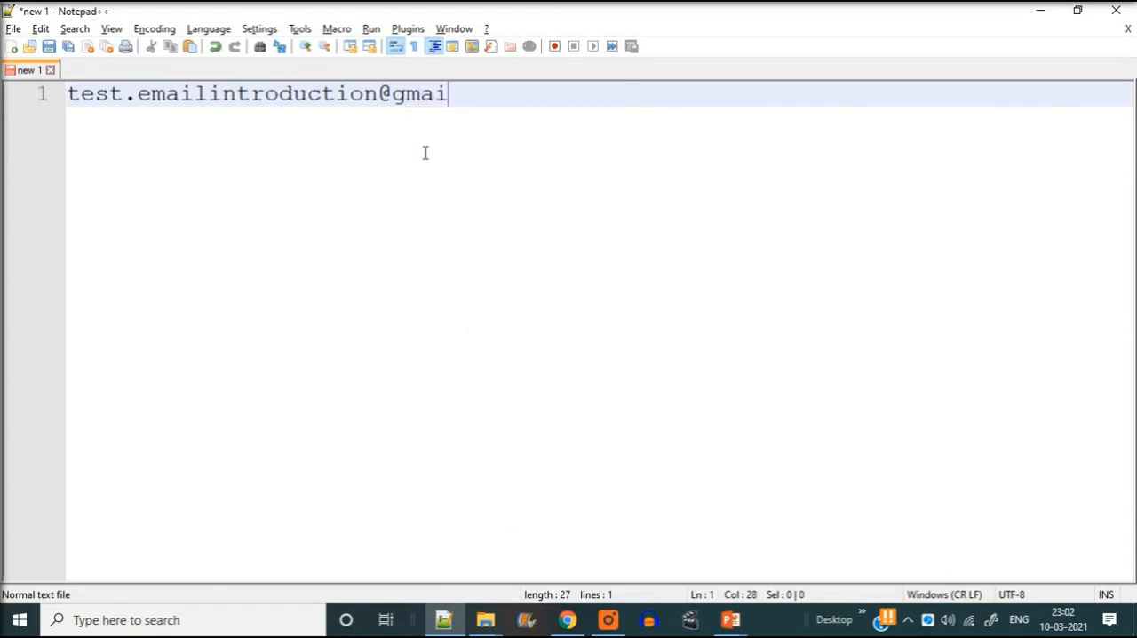
text(l.com)
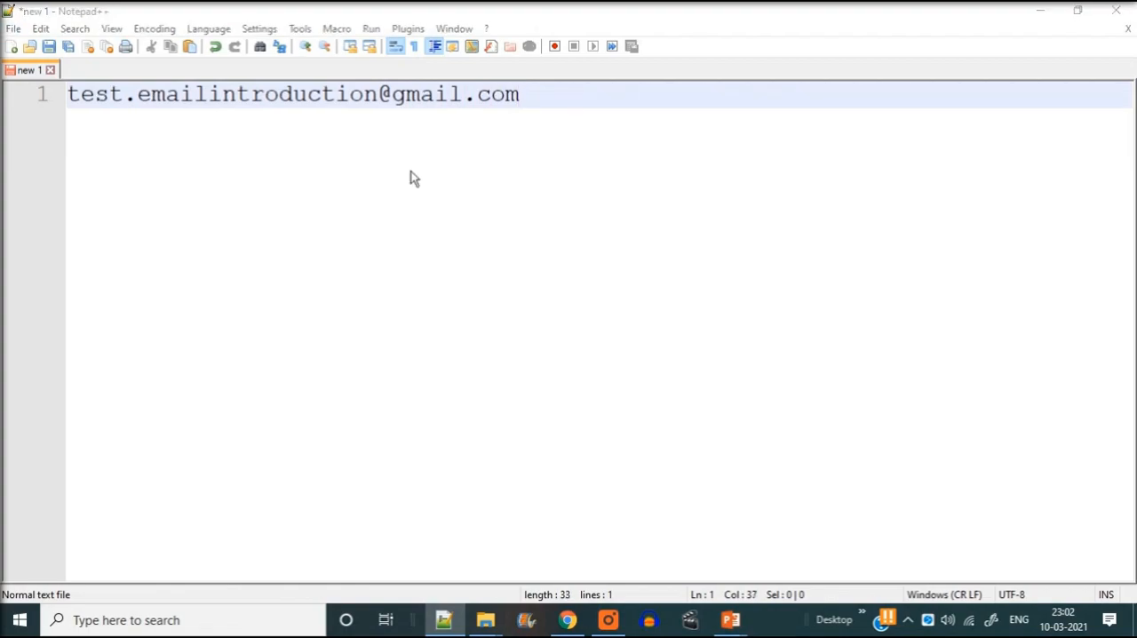
Insert a line above the email address in the Notepad++ note and write the account's first name on it
key(alt+Tab)
drag(349, 247, 215, 245)
key(alt+Tab)
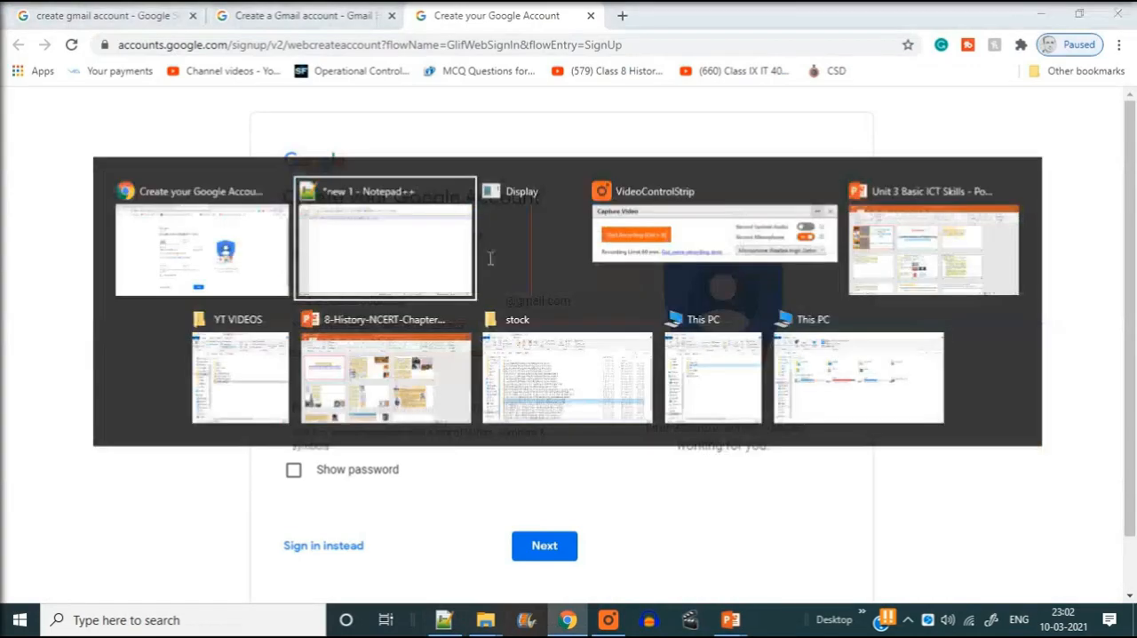
key(Home)
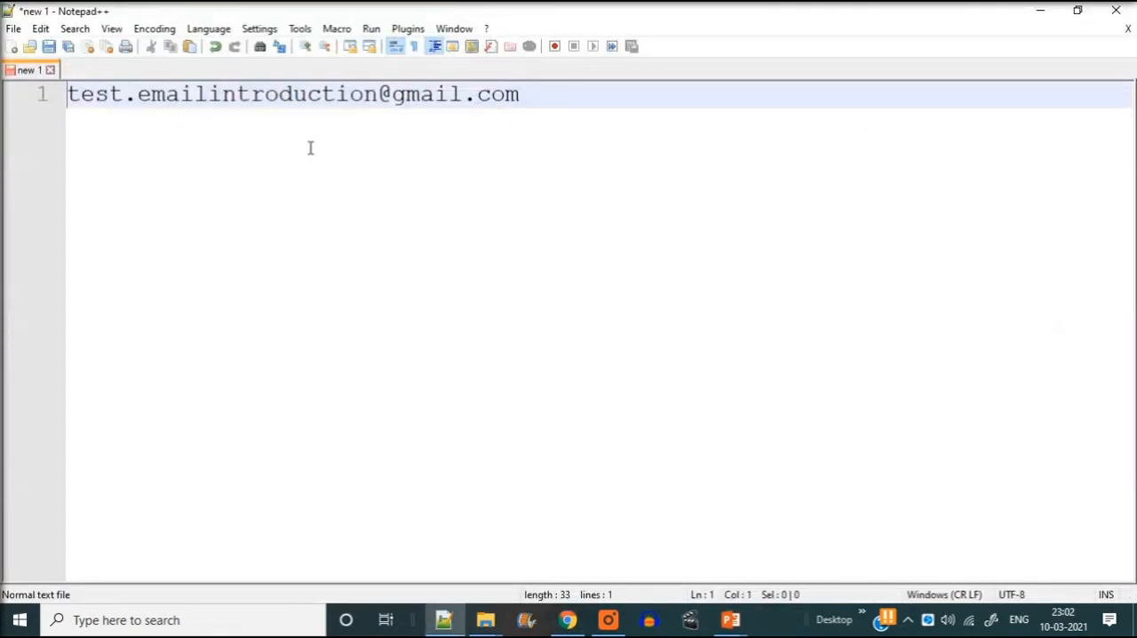
key(Return)
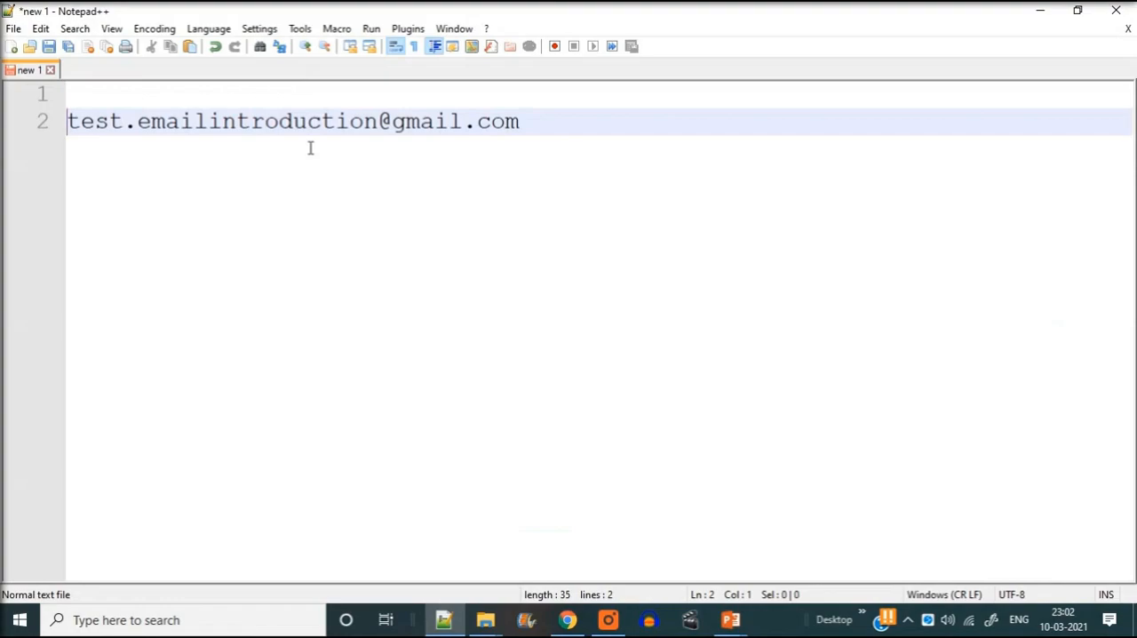
key(Up)
text(mytest)
Look up the last name in the sign-up form and add it after the first name in the Notepad++ note
key(alt+Tab)
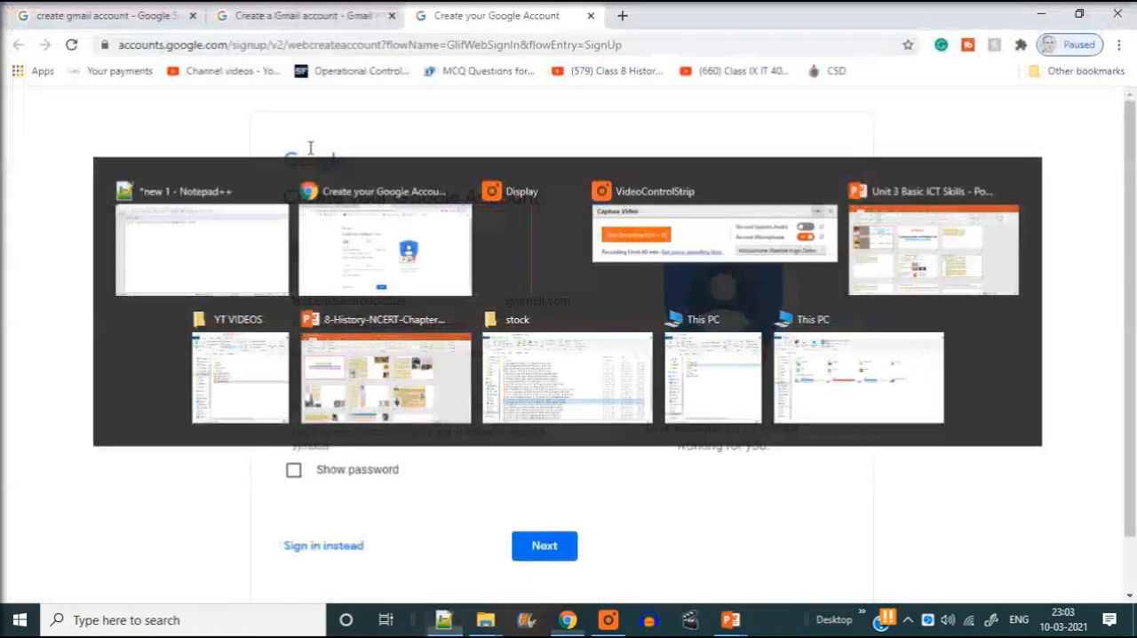
key(Tab)
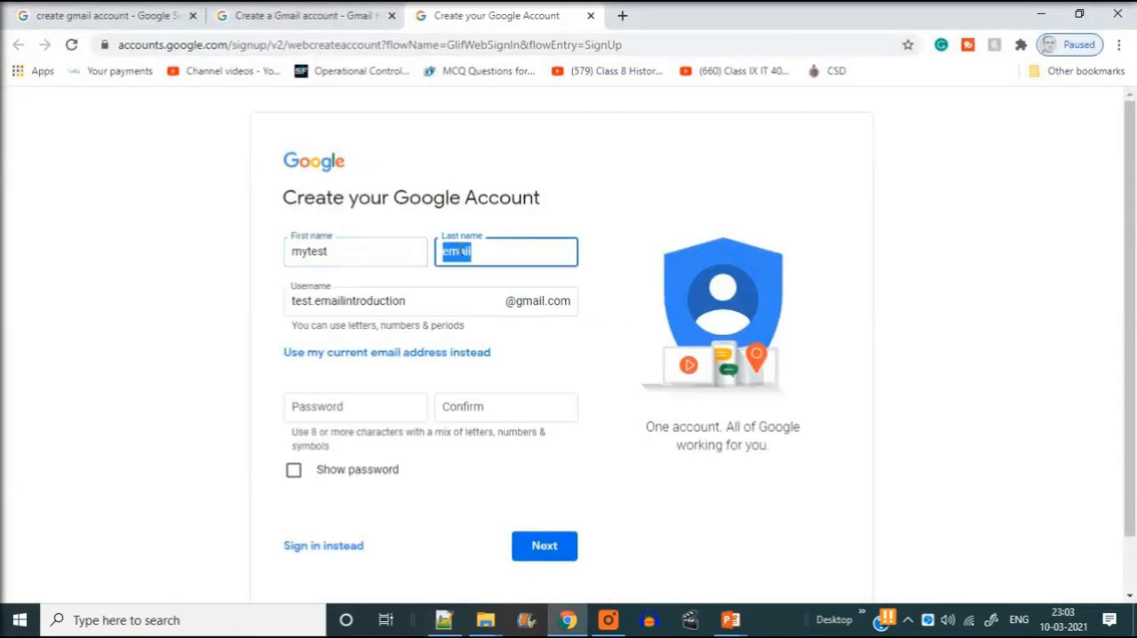
key(alt+Tab)
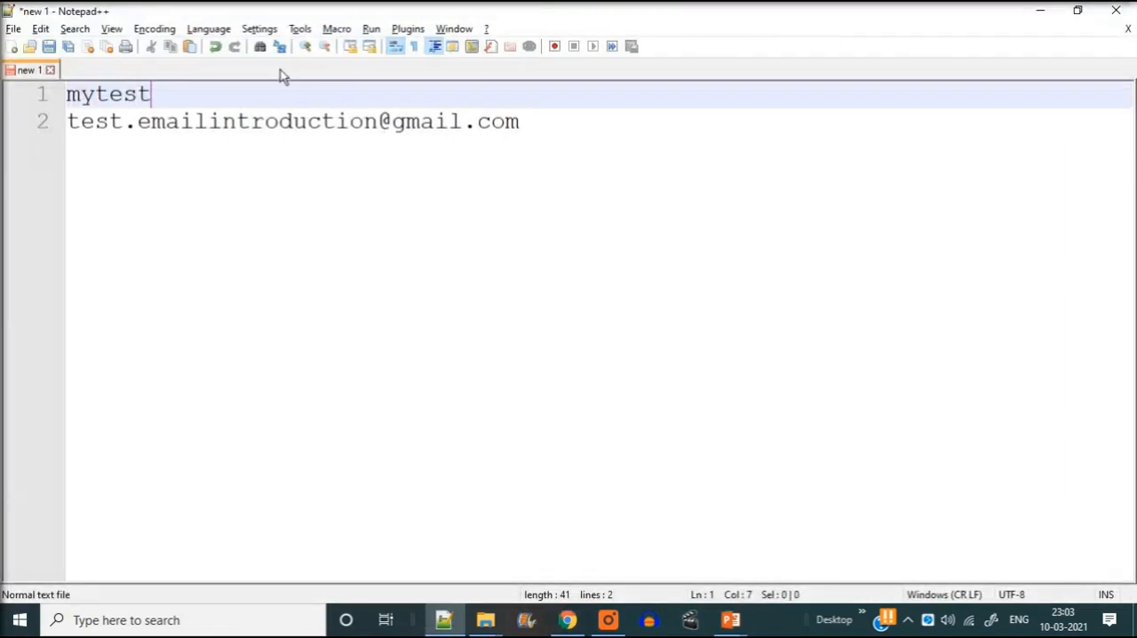
text(email)
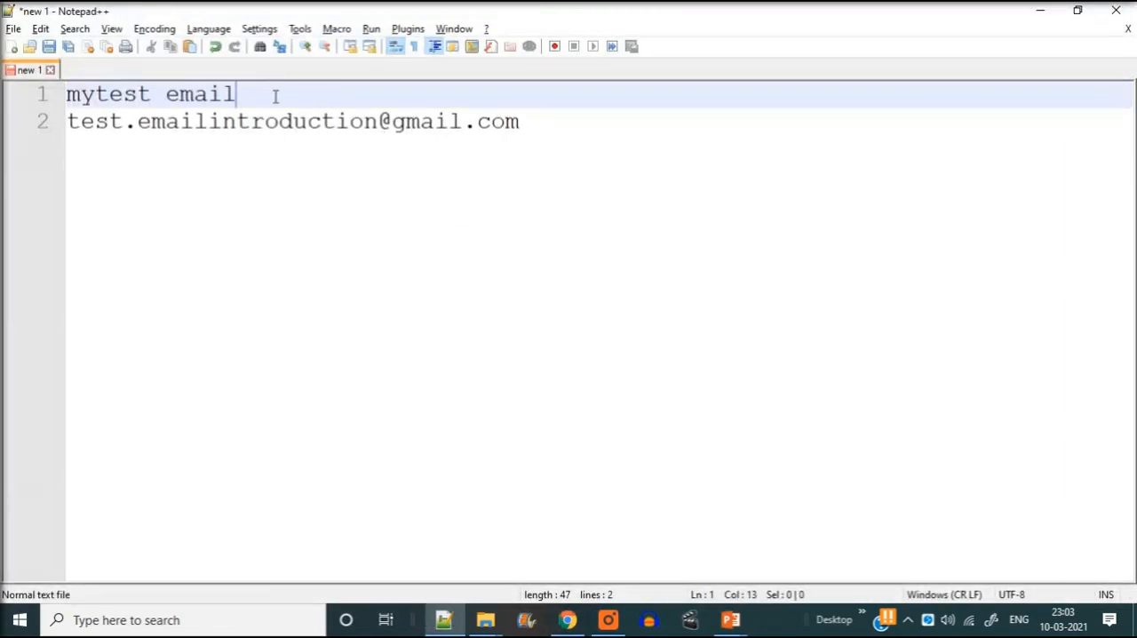
Return to the sign-up form in Chrome, enter and confirm the account password, and continue to the personal details page
key(alt+Tab)
click(341, 406)
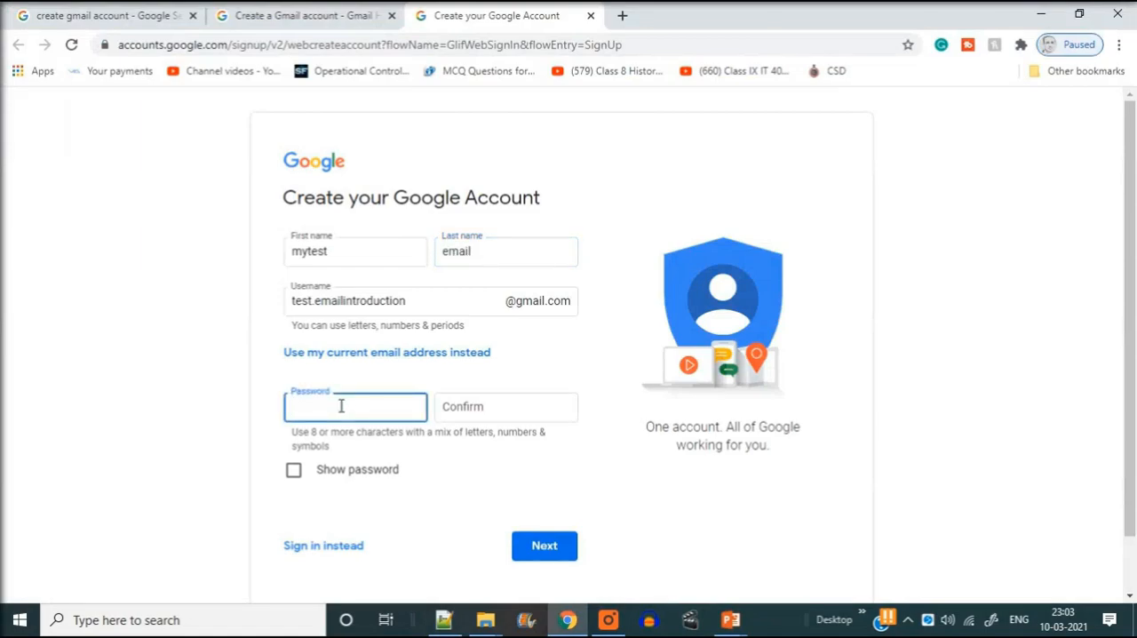
text(••)
click(441, 409)
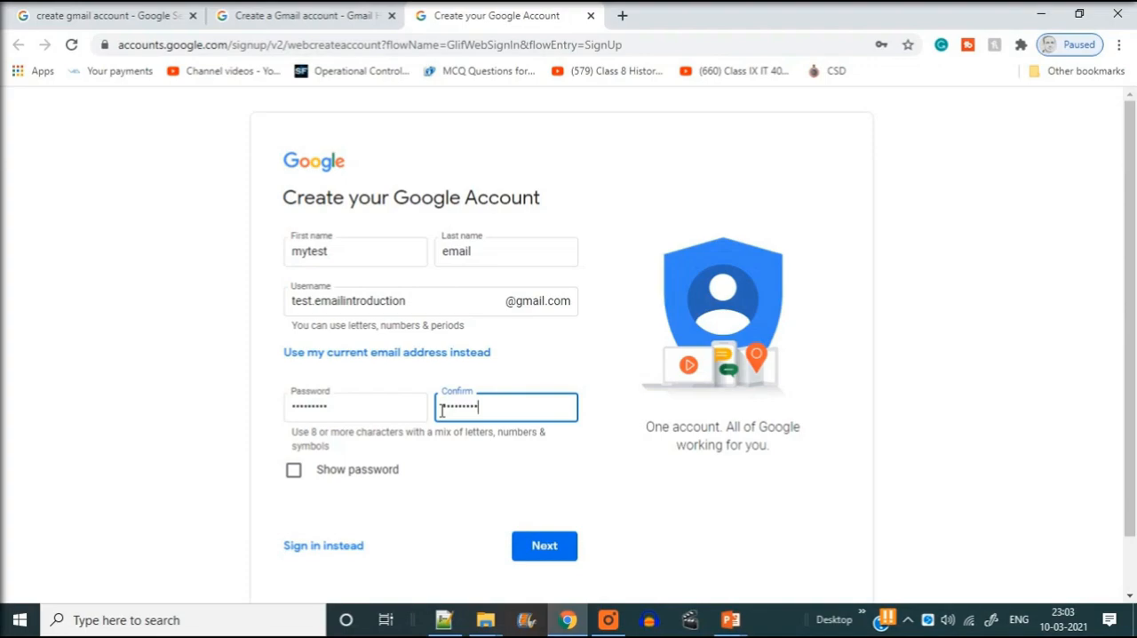
click(554, 546)
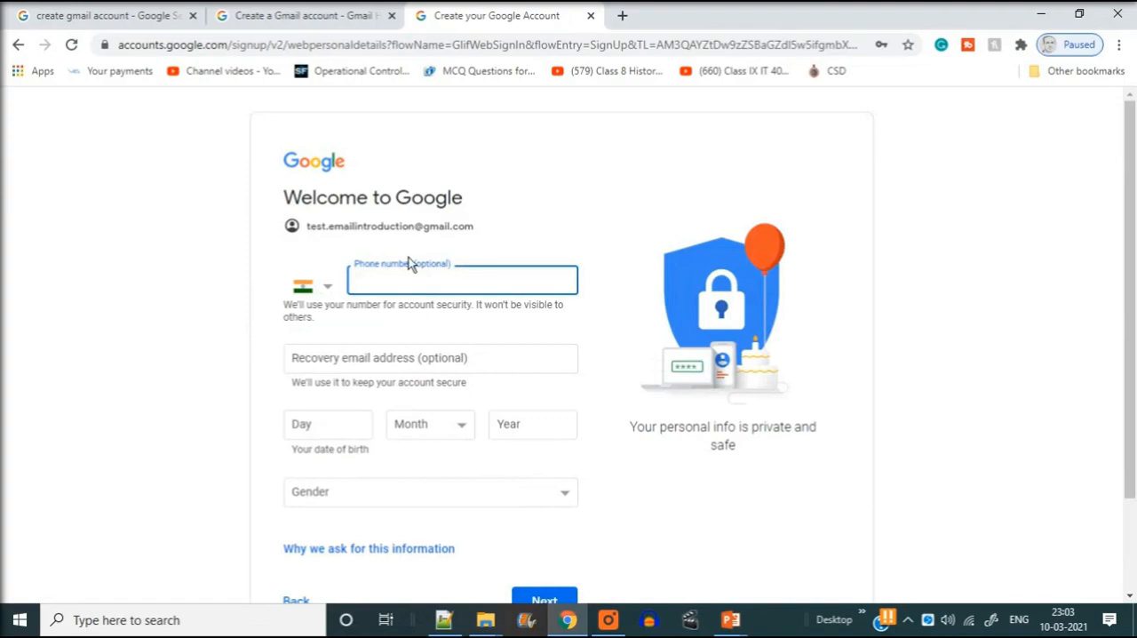
click(442, 265)
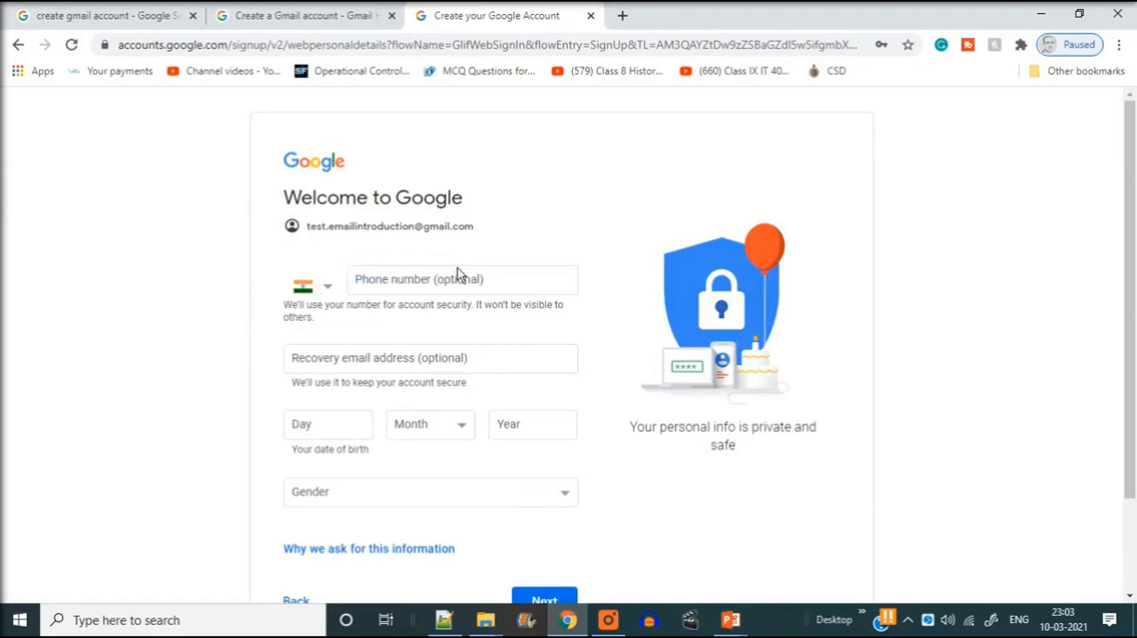
Review the optional phone number and recovery email fields and the privacy note on the personal details page, leaving both fields empty
click(440, 282)
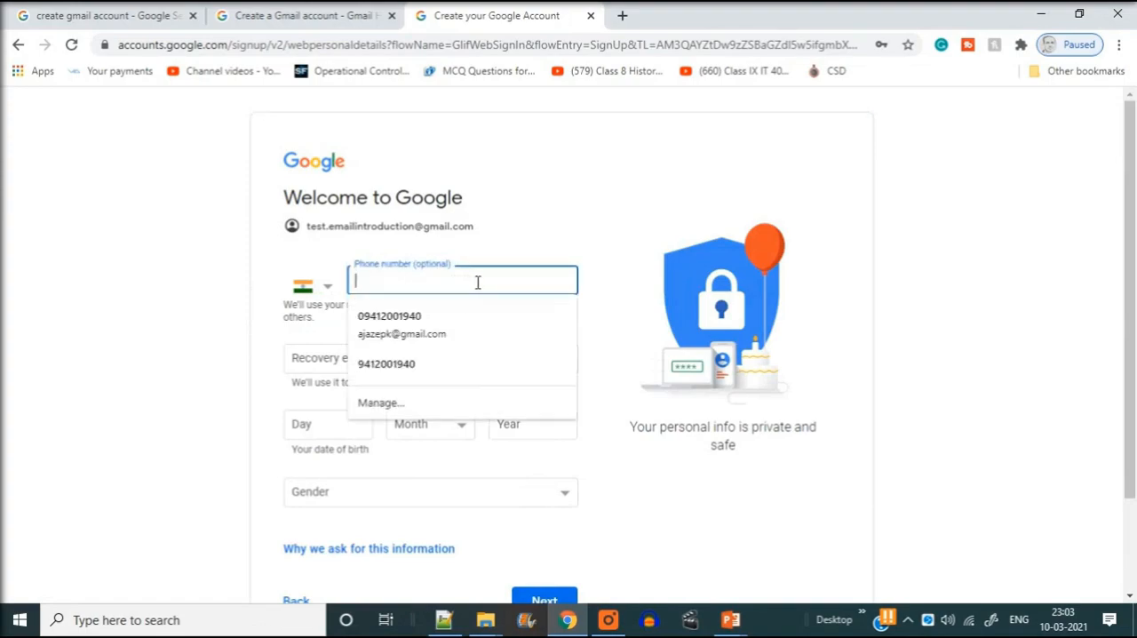
click(934, 265)
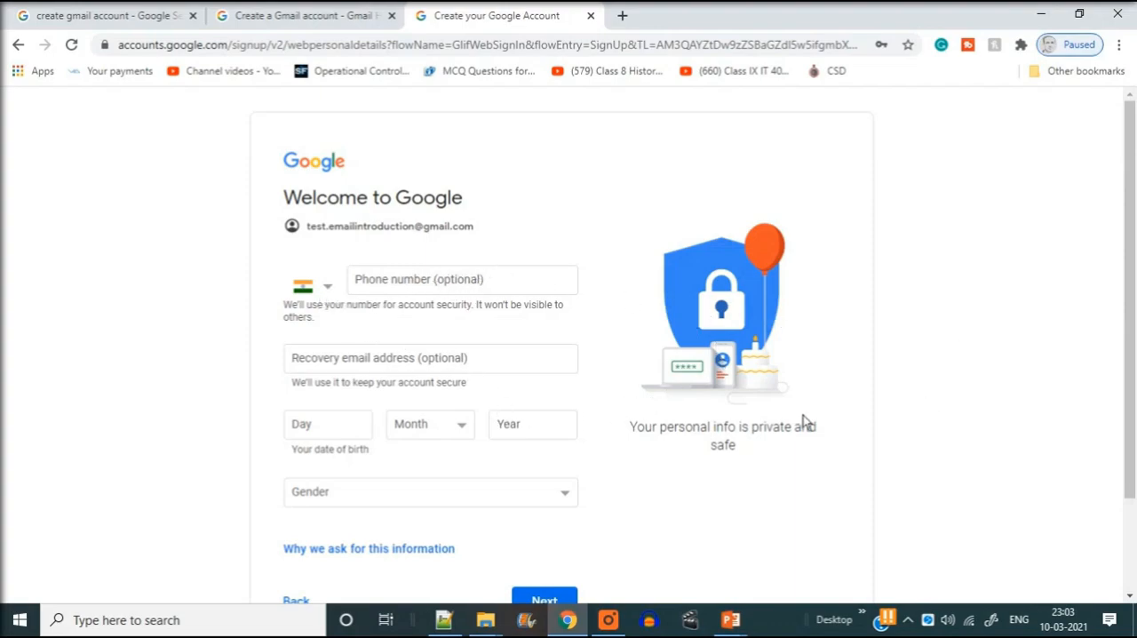
click(393, 355)
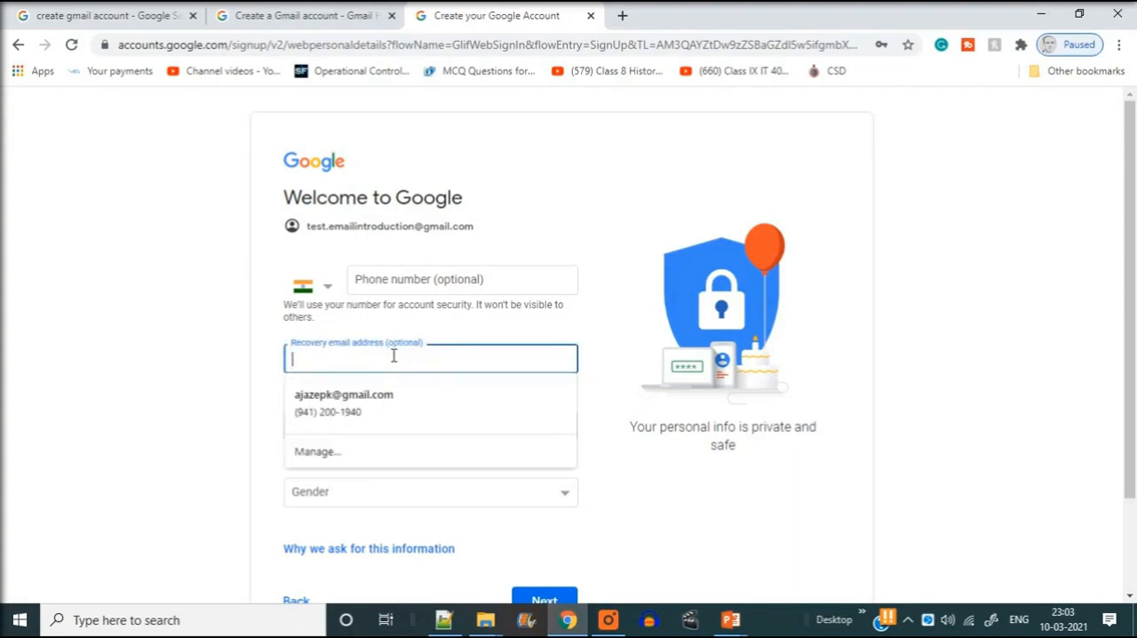
click(134, 359)
scroll(327, 363, down, 1)
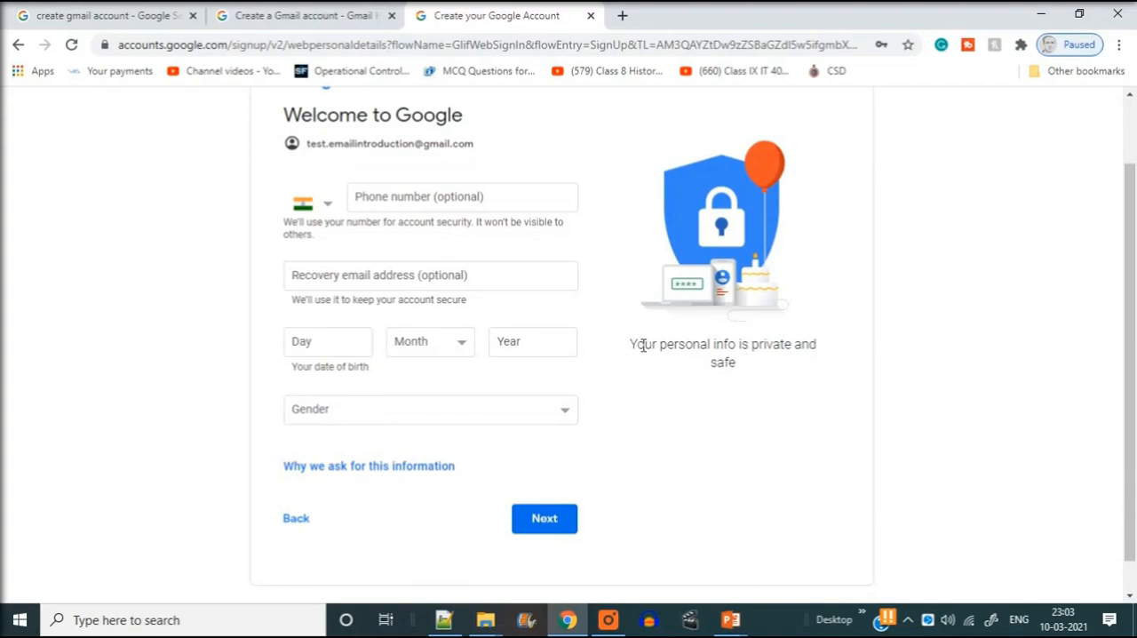
drag(632, 339, 769, 374)
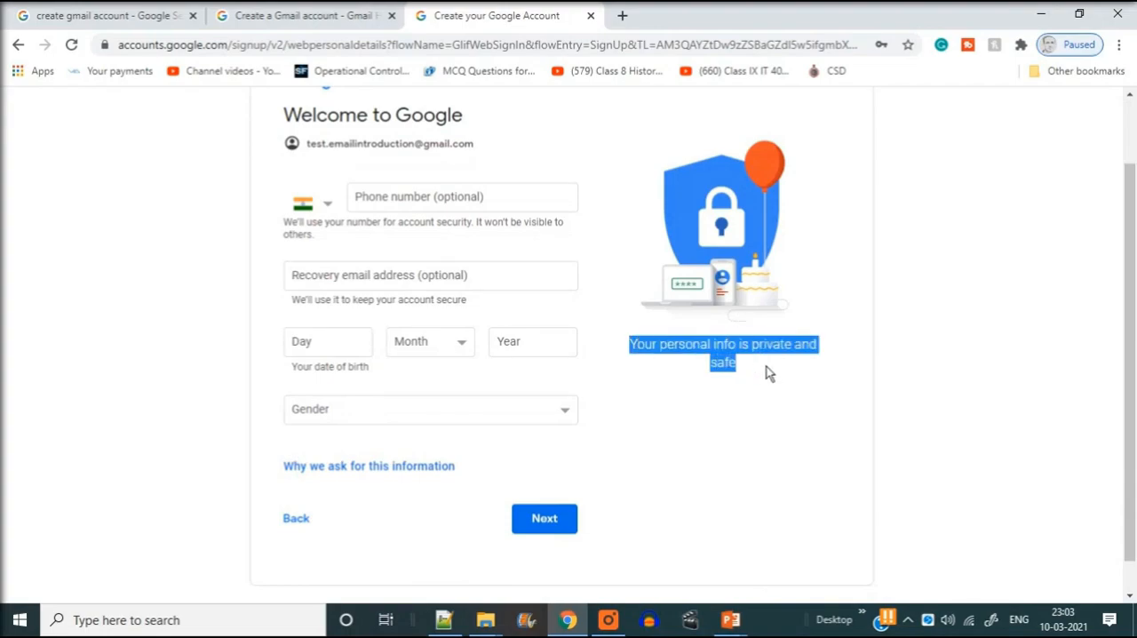
Fill in the account holder's date of birth with day, month and year
click(361, 345)
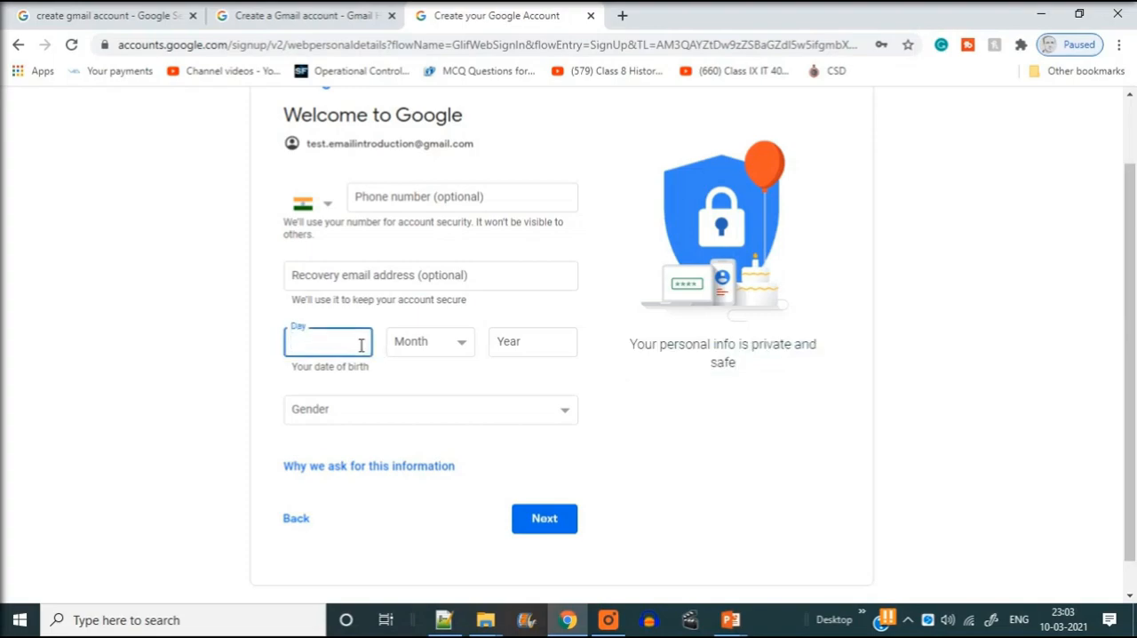
text(23)
click(413, 349)
click(419, 410)
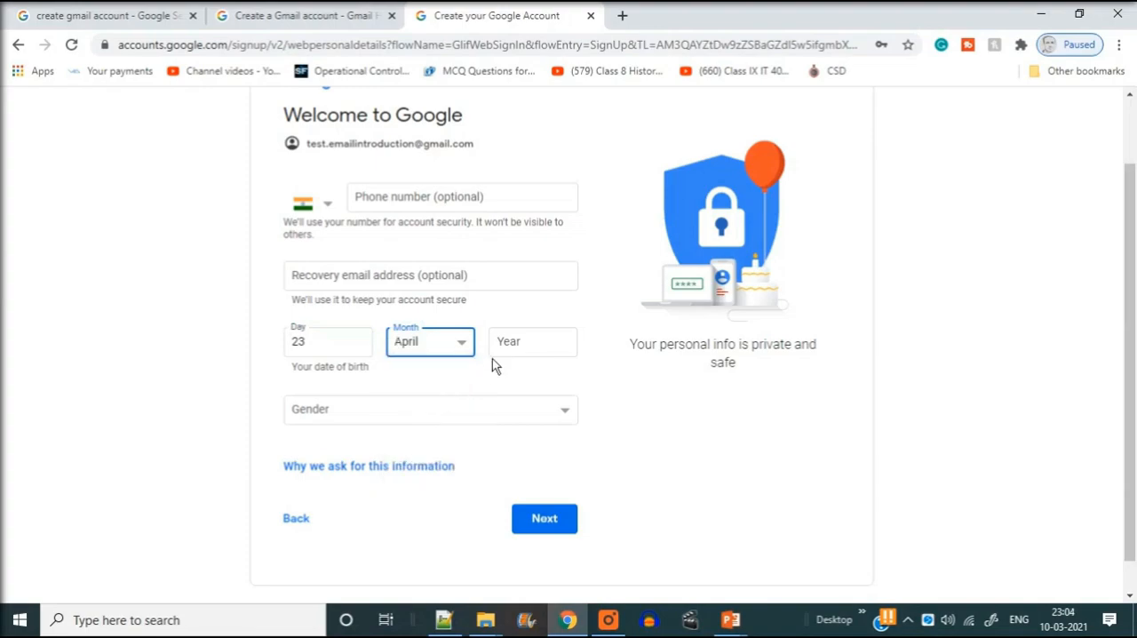
click(521, 347)
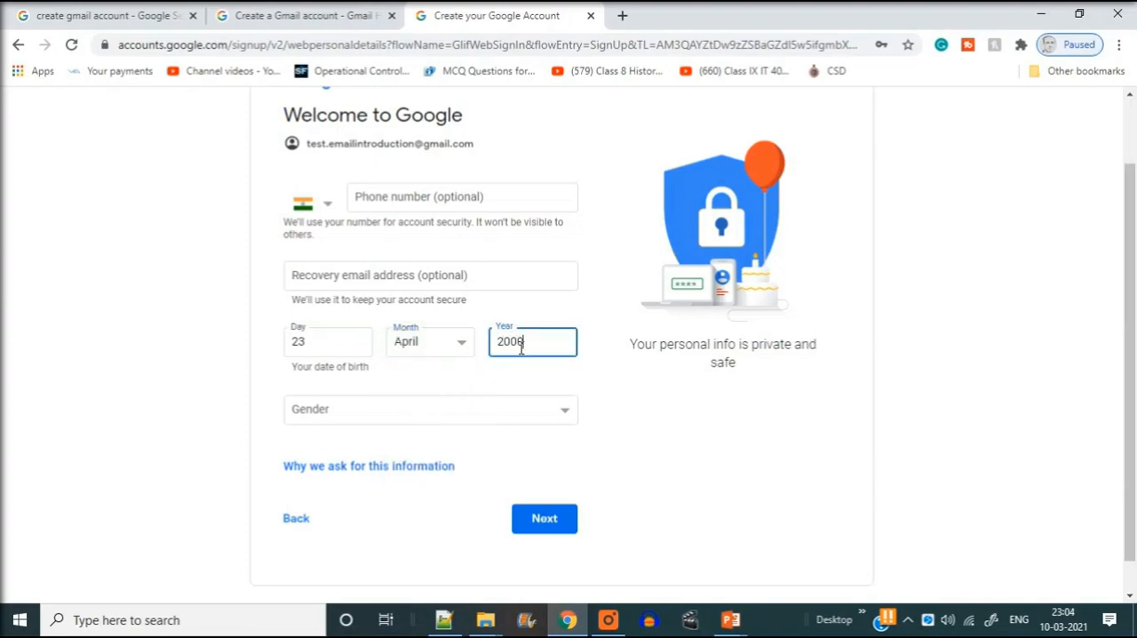
Choose Male as the gender and continue to the Privacy and Terms page
click(479, 419)
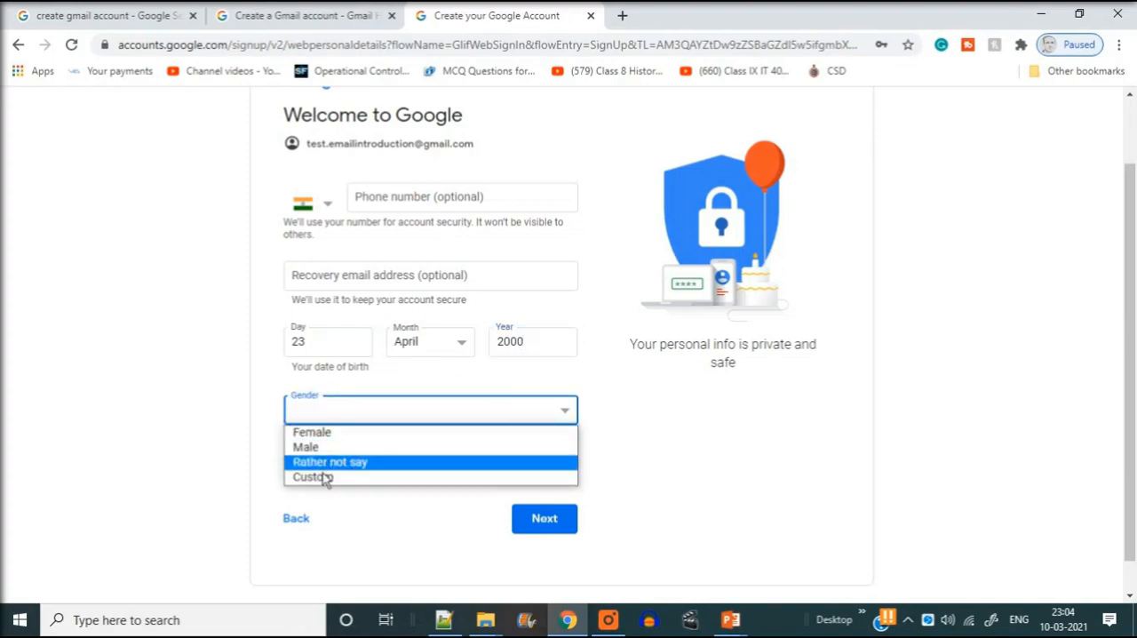
click(137, 433)
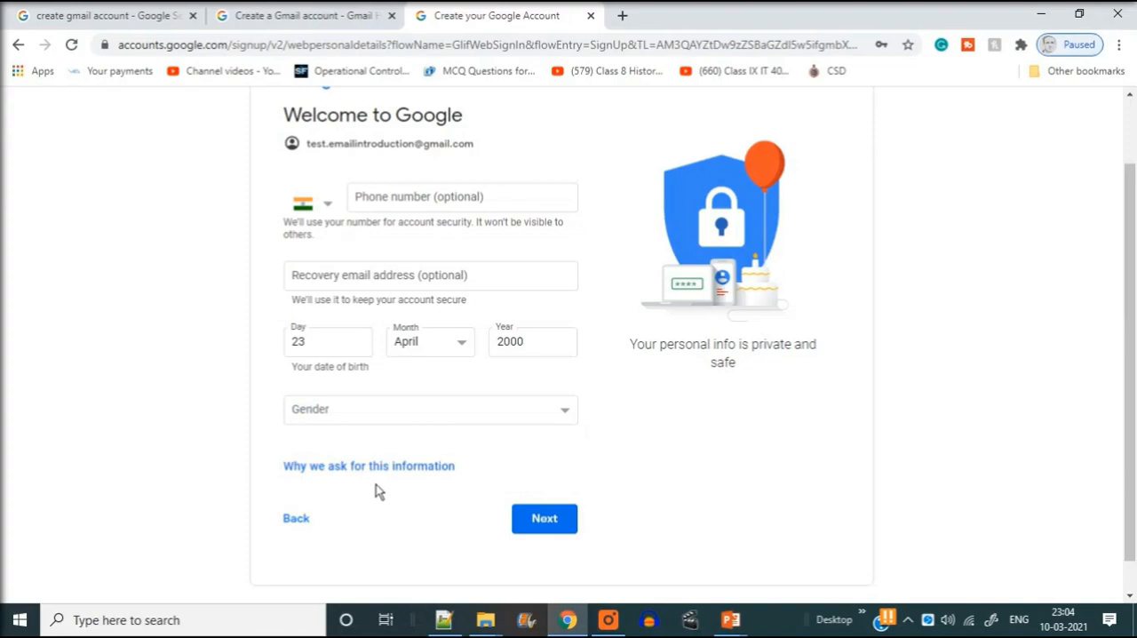
click(553, 523)
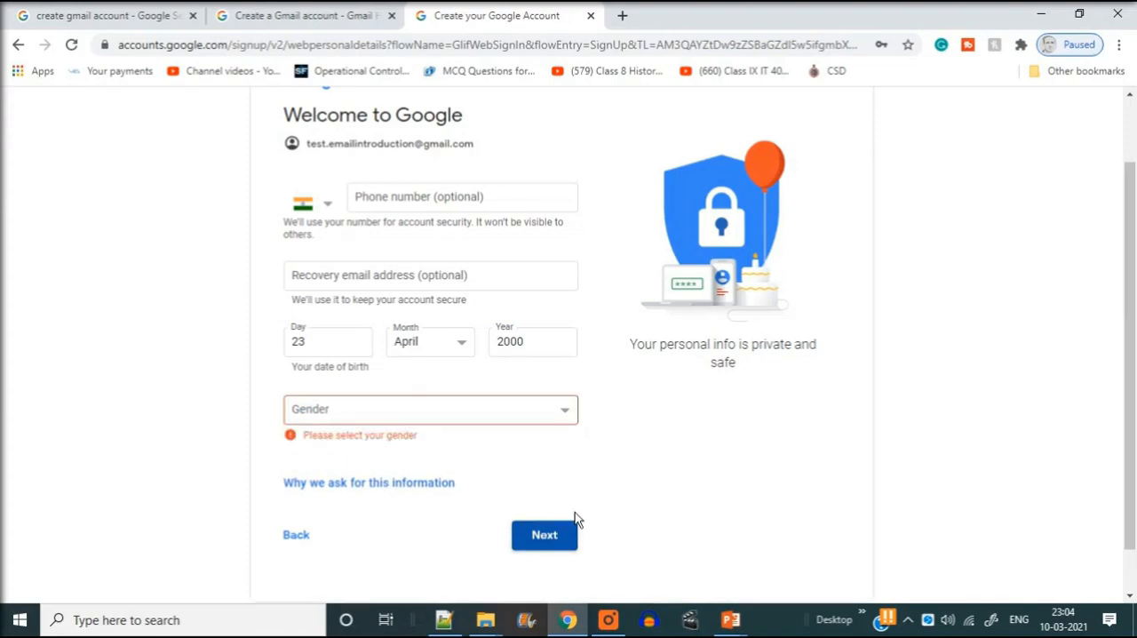
click(360, 417)
click(329, 448)
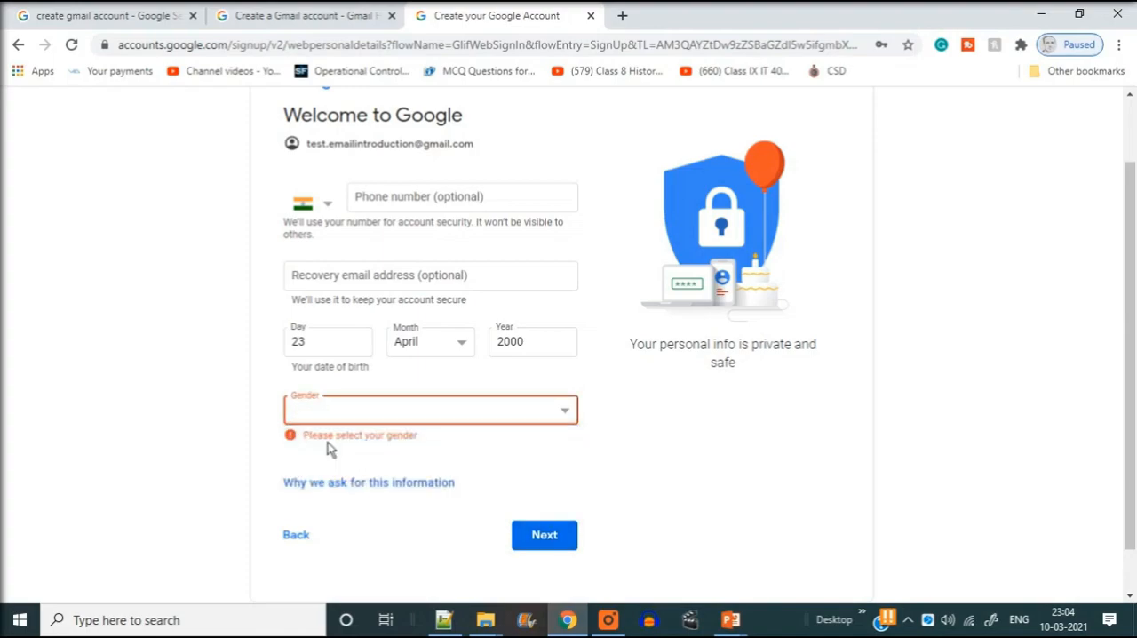
click(541, 522)
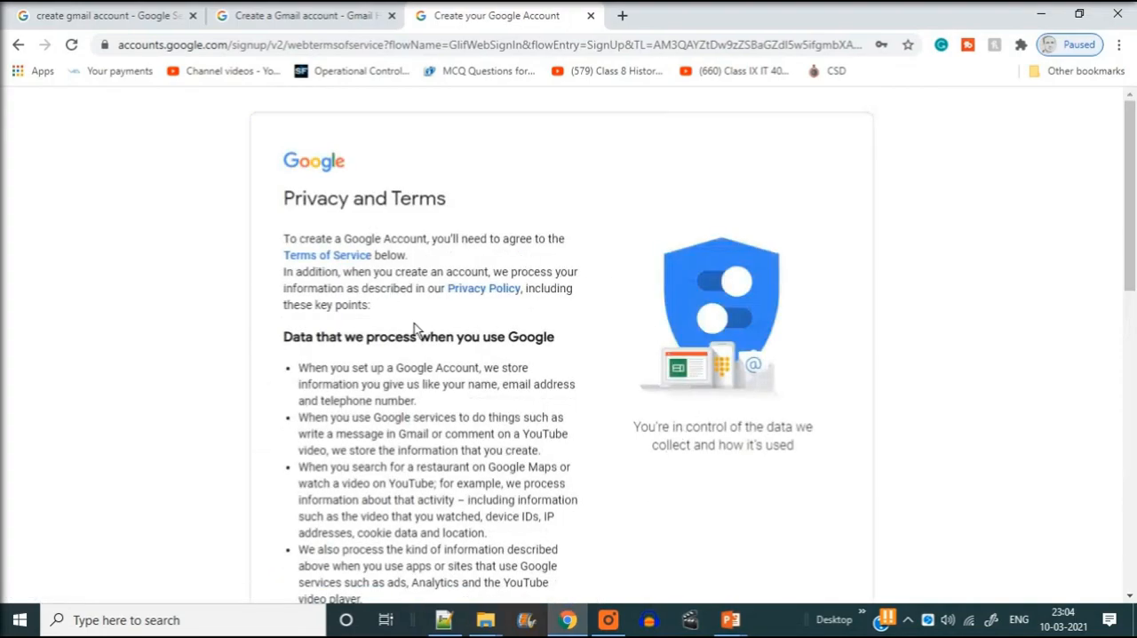
Agree to Google's privacy policy and terms to create the account
scroll(418, 325, down, 7)
scroll(427, 341, down, 3)
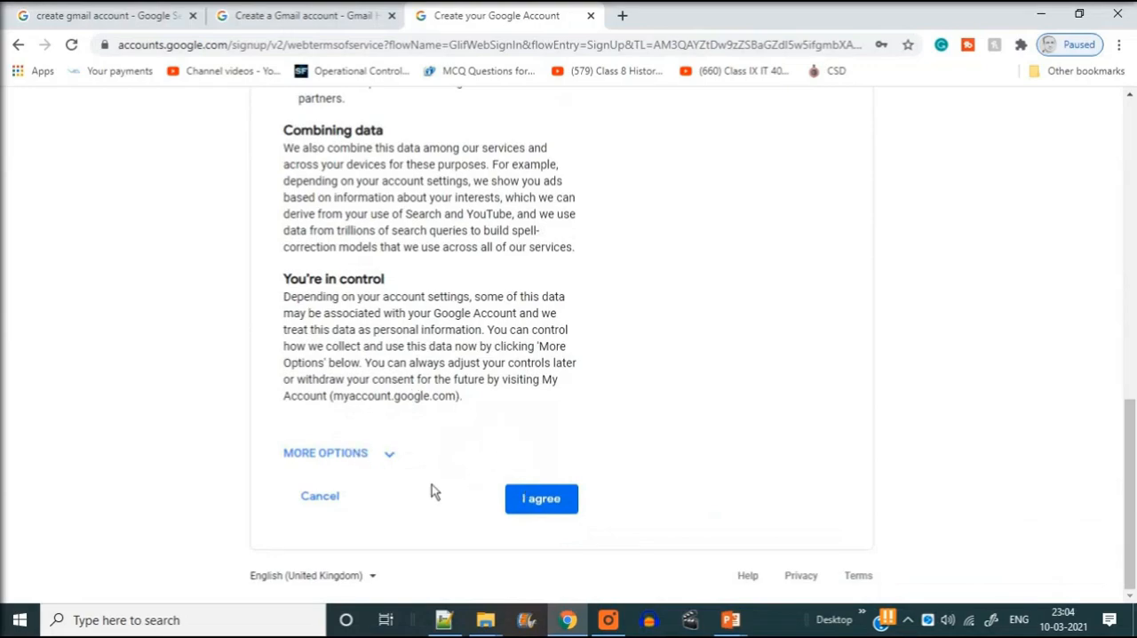
click(529, 503)
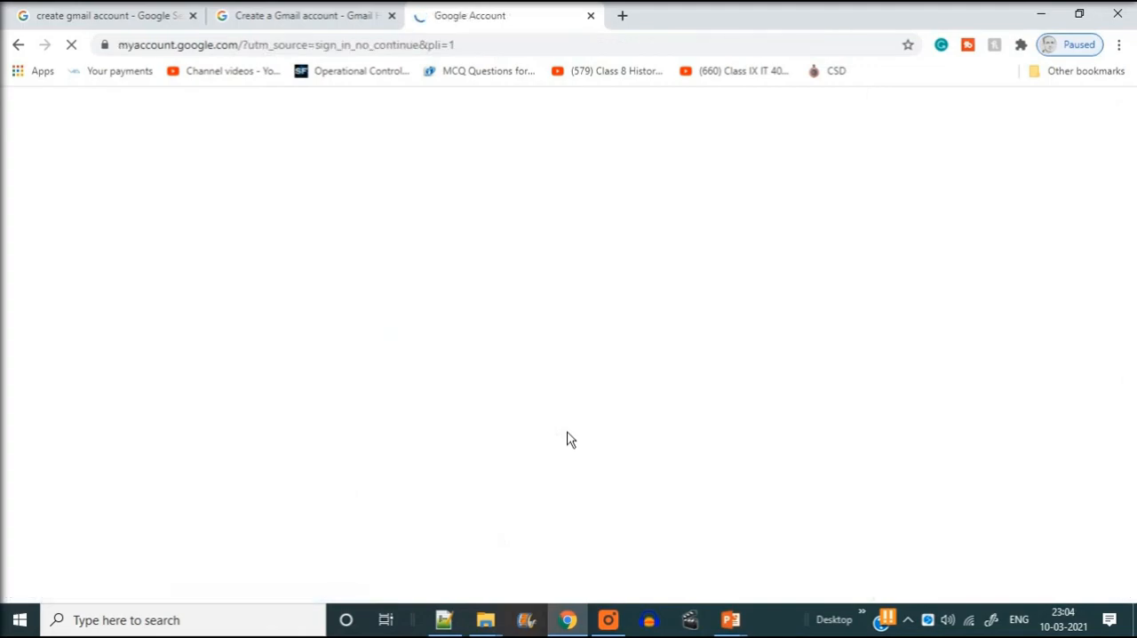
Examine the new account's home page, including the list of Google apps and the profile photo options
click(1054, 114)
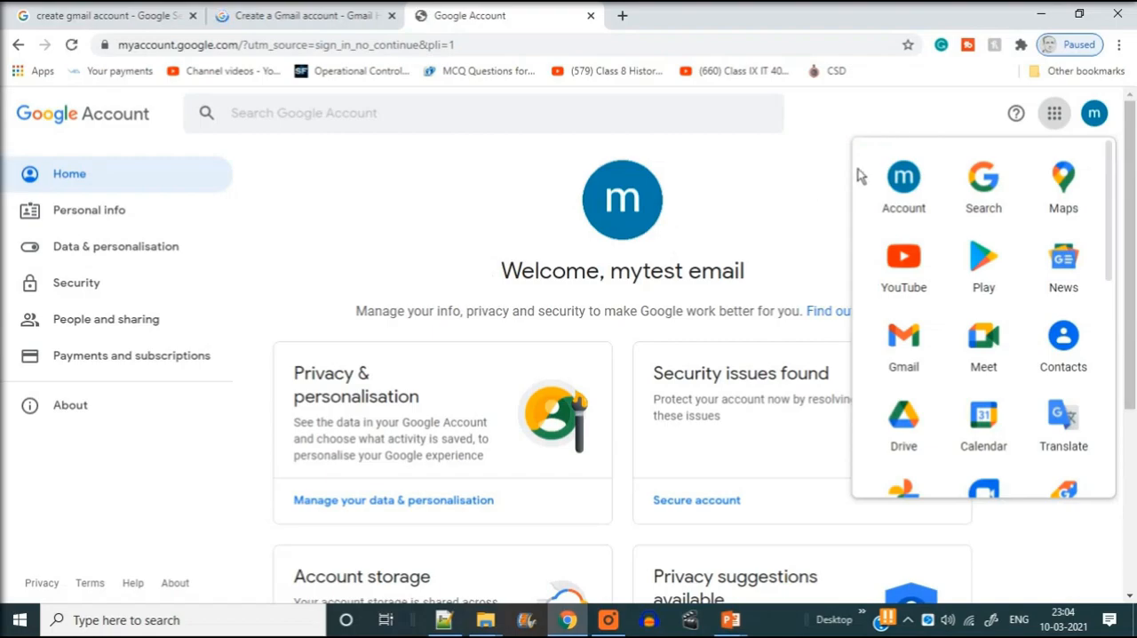
scroll(1037, 319, down, 5)
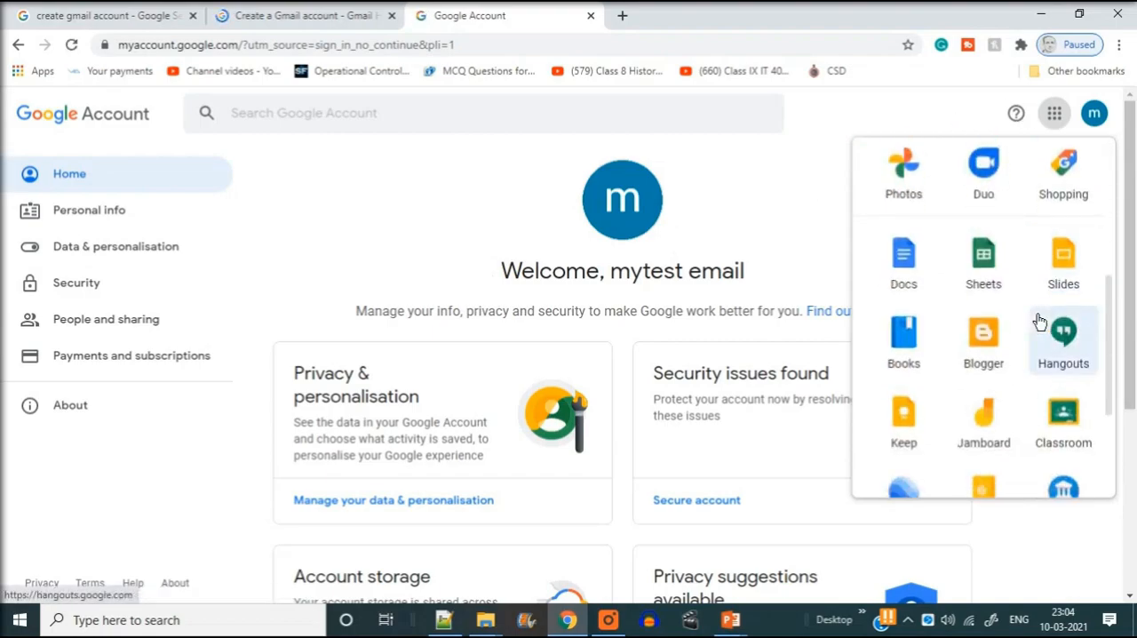
scroll(996, 337, up, 5)
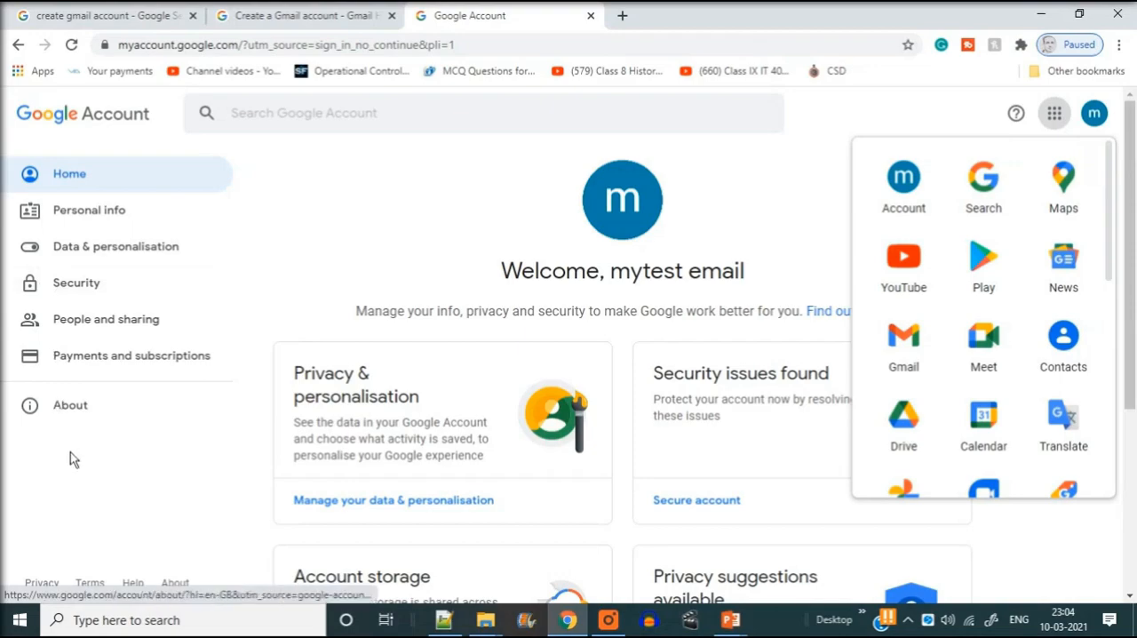
click(82, 485)
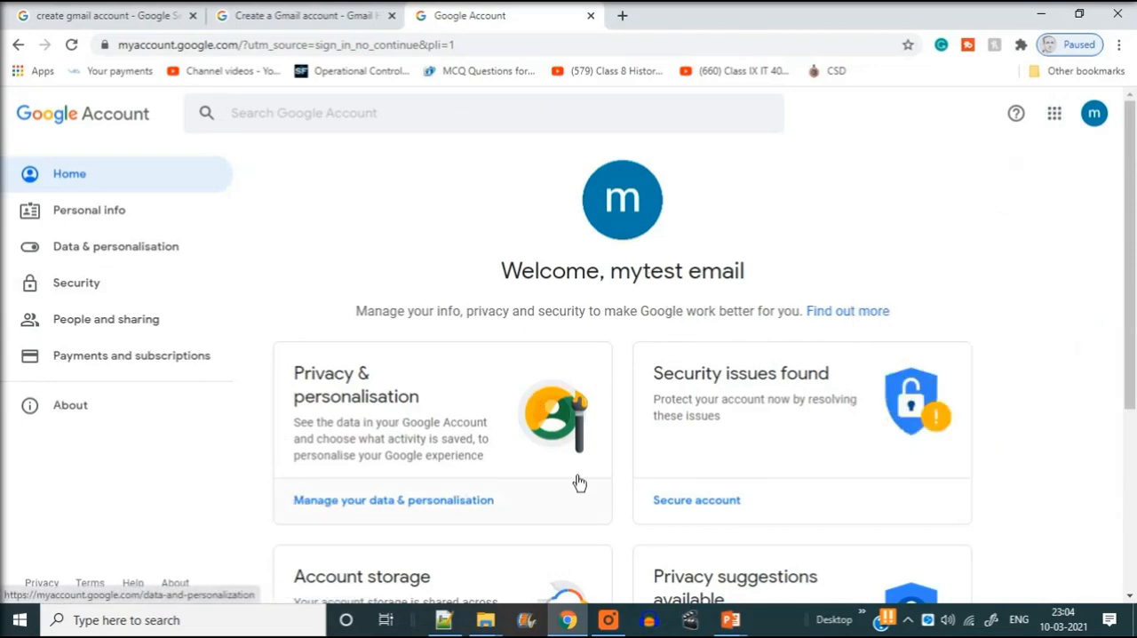
scroll(796, 439, down, 1)
scroll(796, 439, down, 3)
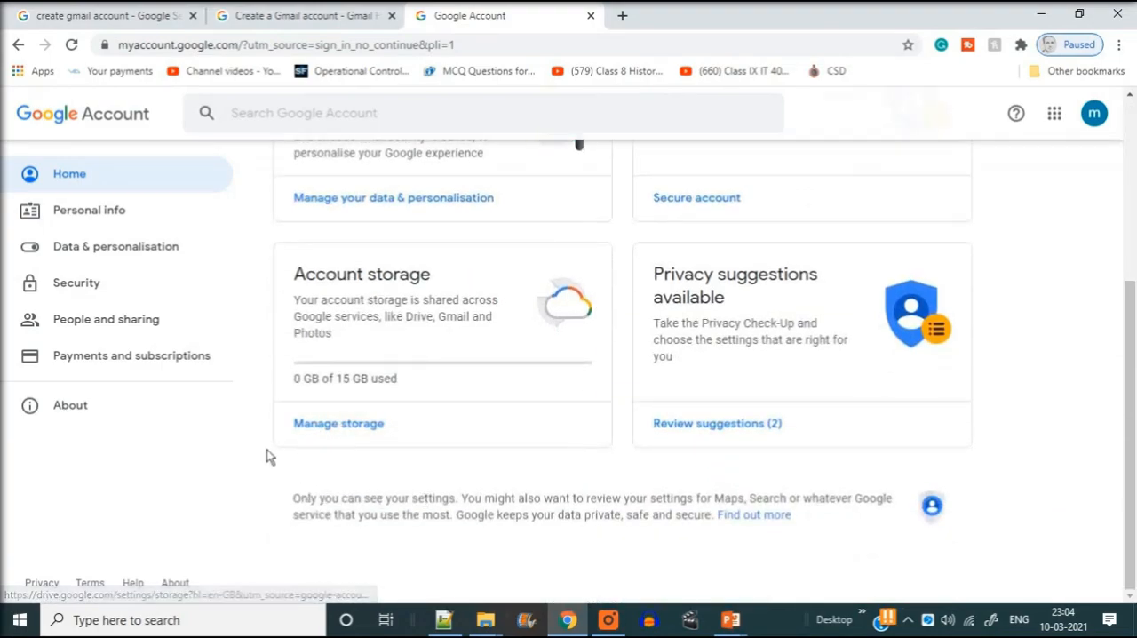
scroll(766, 426, up, 4)
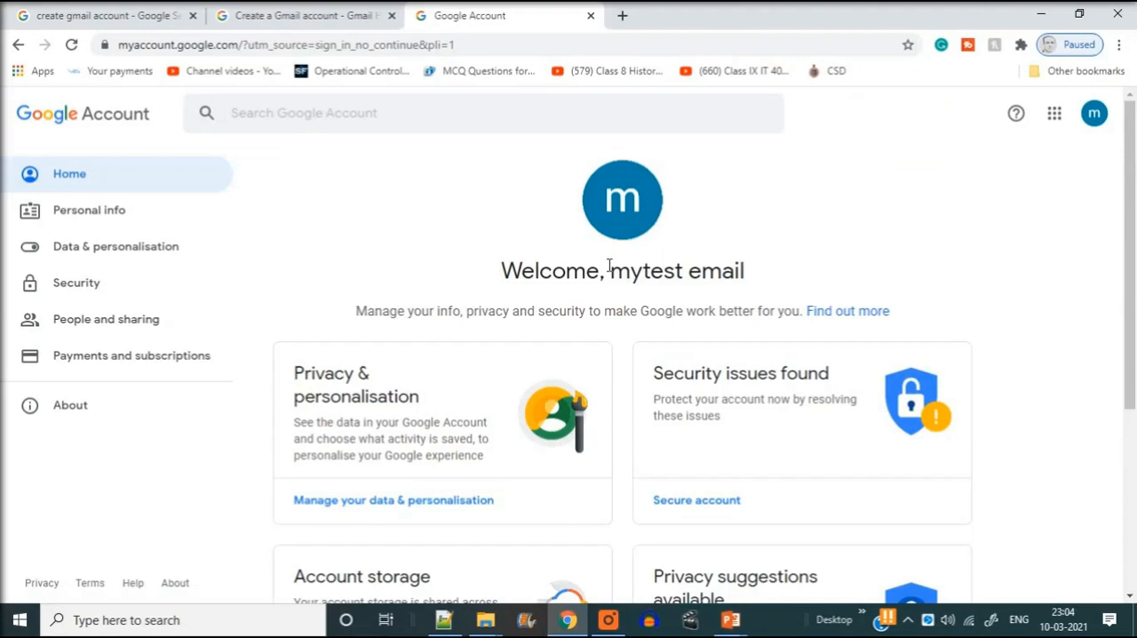
click(643, 199)
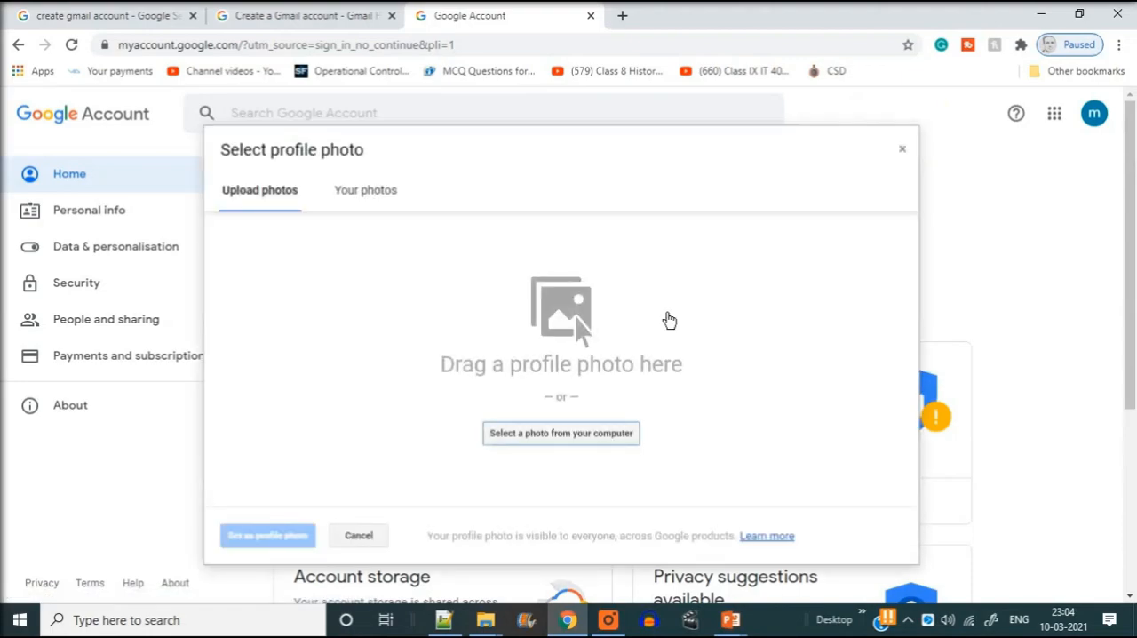
click(346, 209)
click(902, 151)
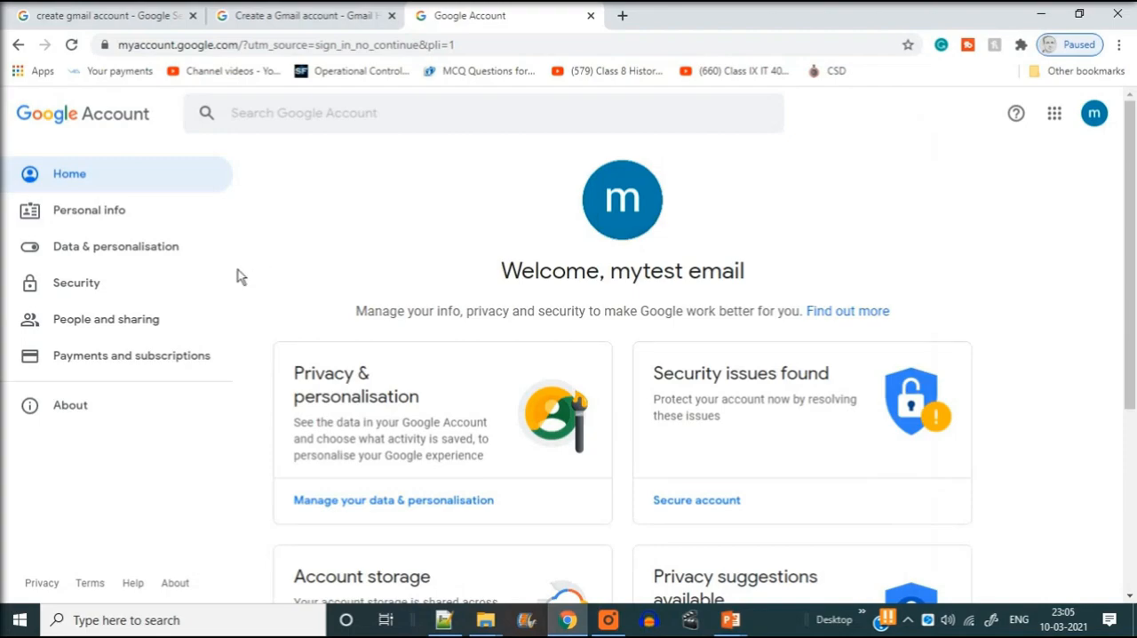
Open Gmail from the Google apps list and dismiss the Google Meet introduction
click(1055, 116)
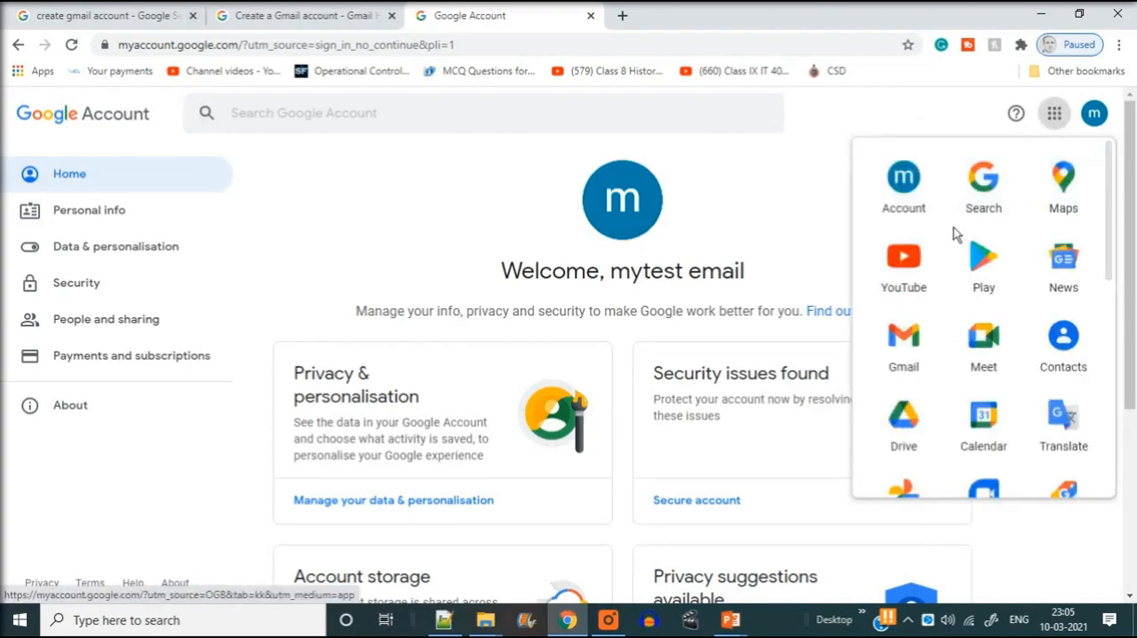
click(911, 351)
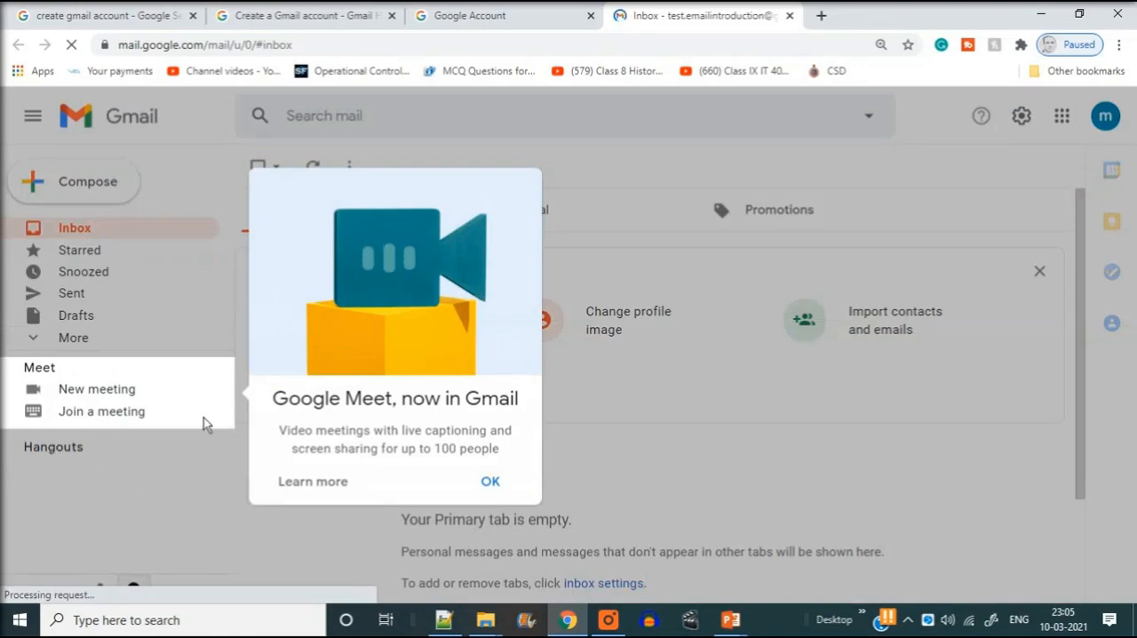
click(491, 482)
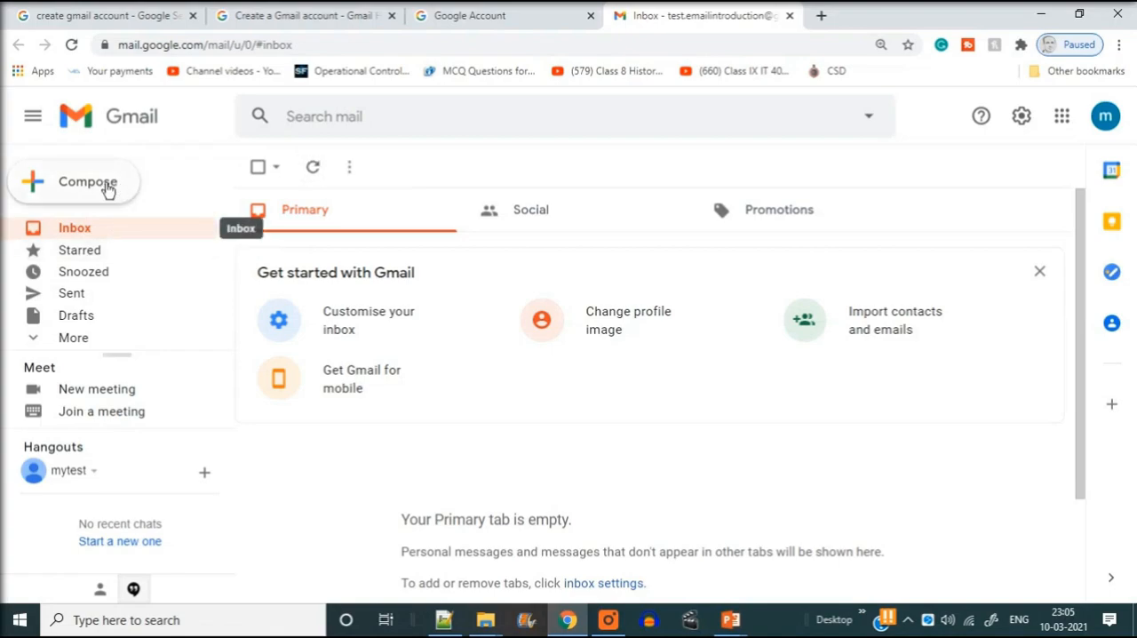
Start a new message, enter the recipient's email address and dismiss the schedule-sending tip
click(79, 184)
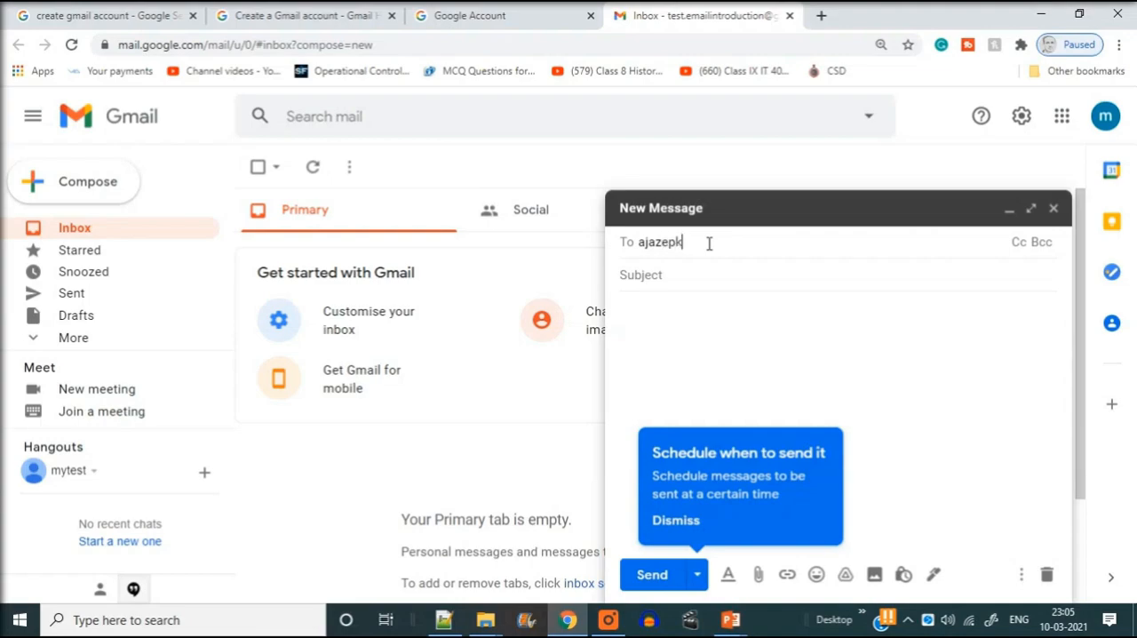
text(@yahoo.)
text(com)
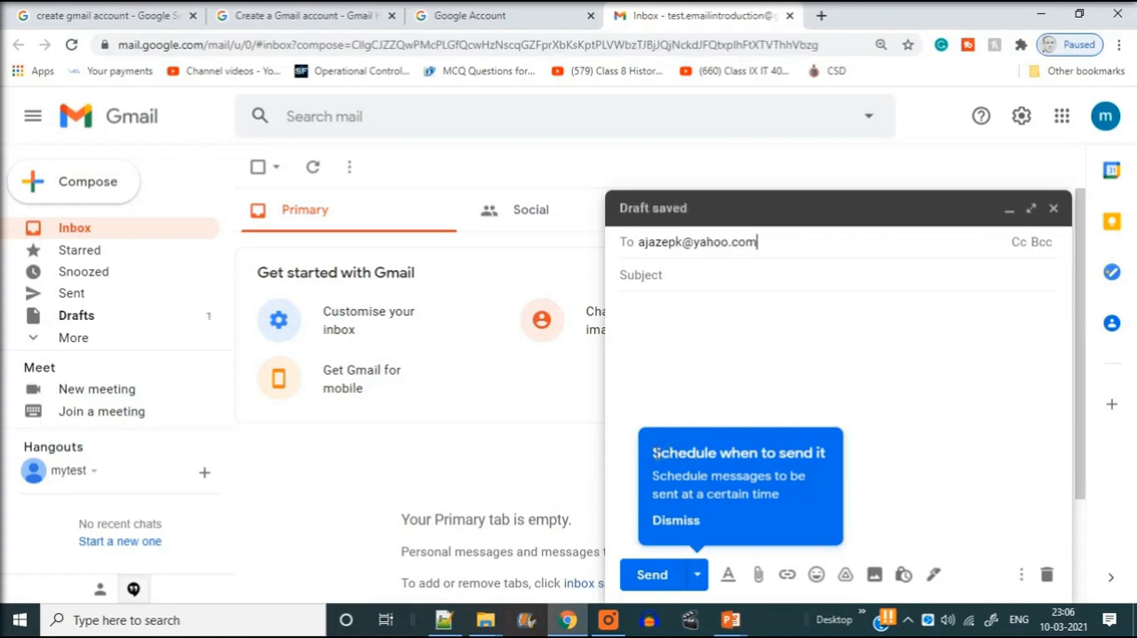
key(Tab)
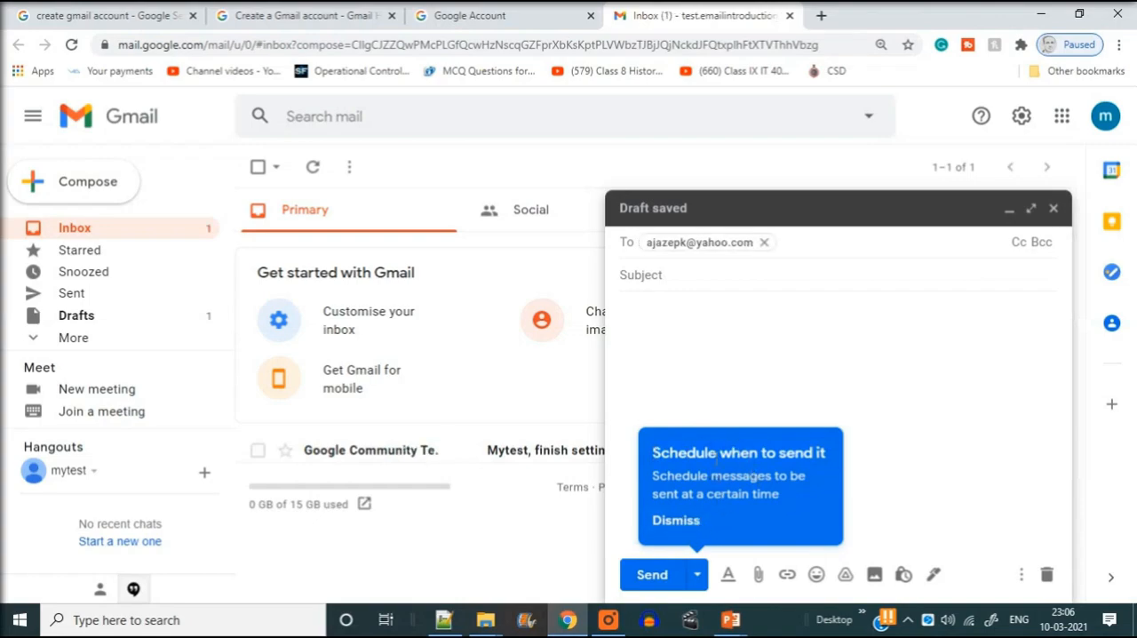
click(679, 522)
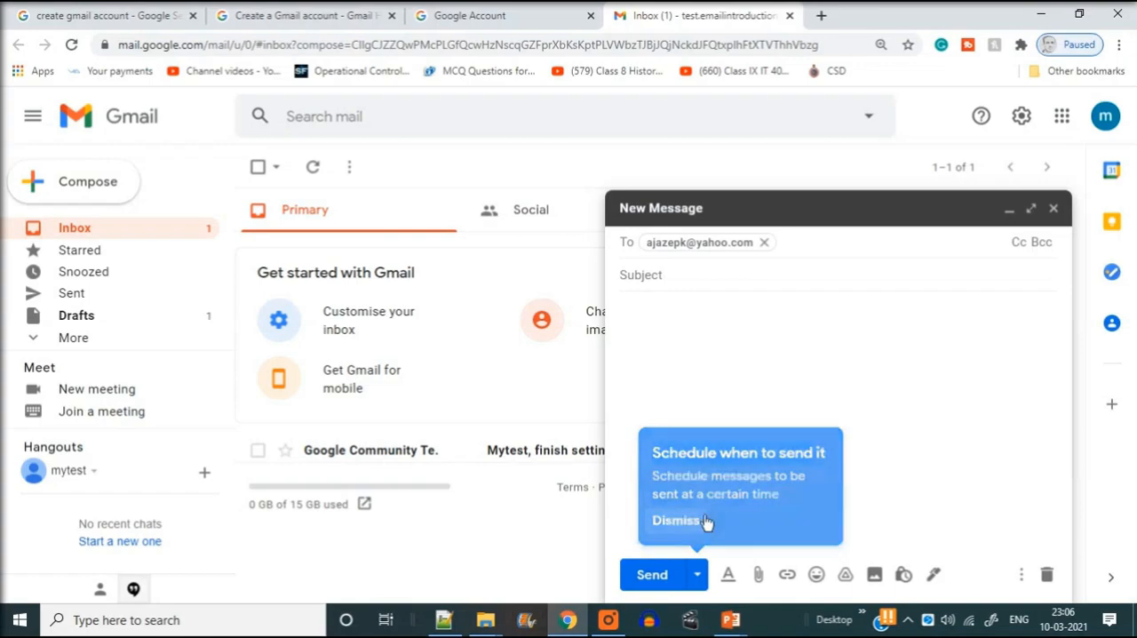
Give the message the subject "Test" and the body "sending from Gmail", accepting the suggested capitalisation of Gmail
click(666, 276)
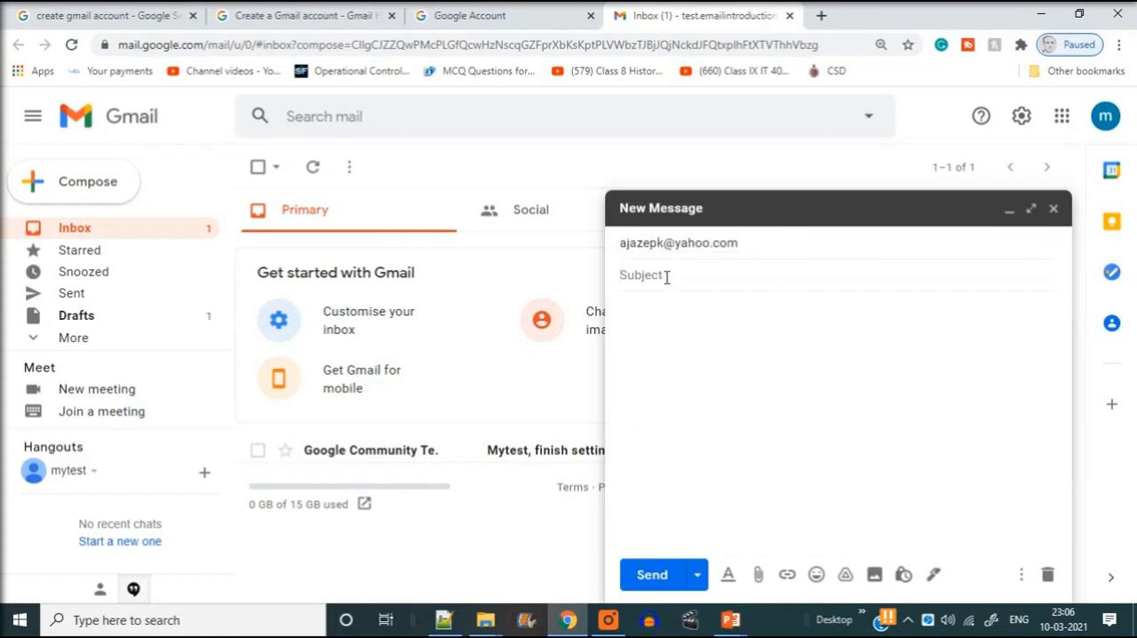
text(Test)
click(658, 314)
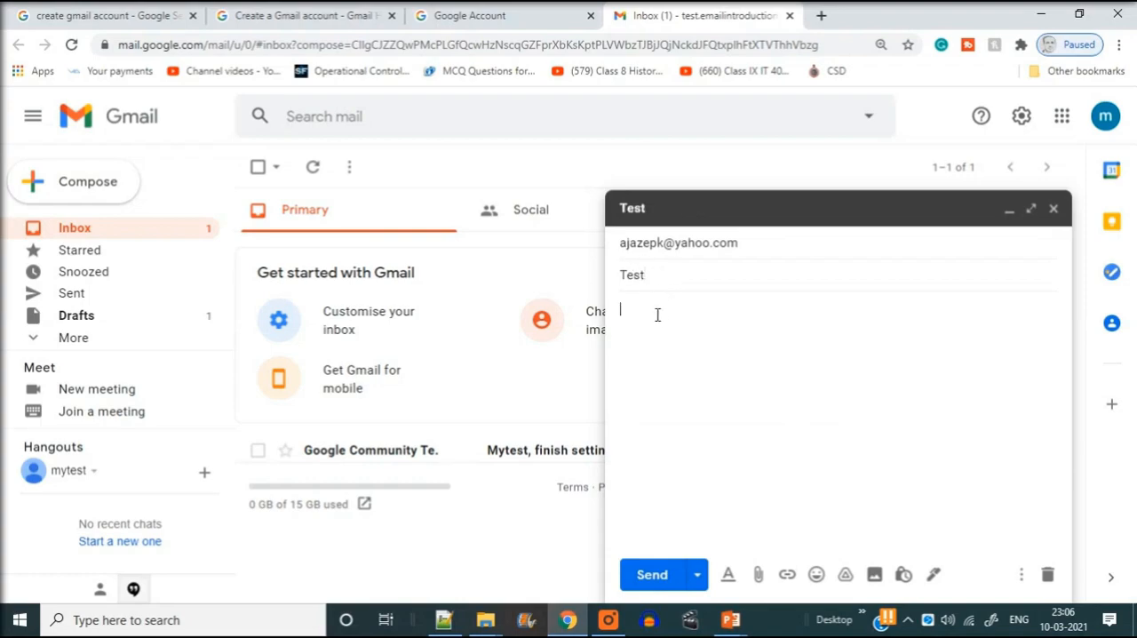
text(sending fro)
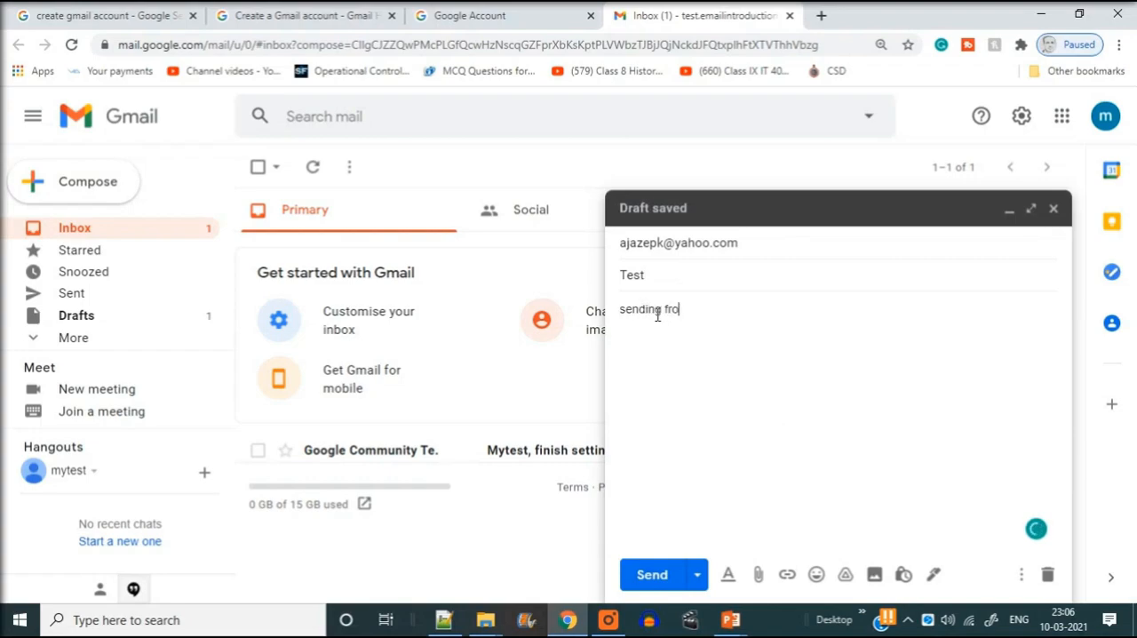
text(m gmail)
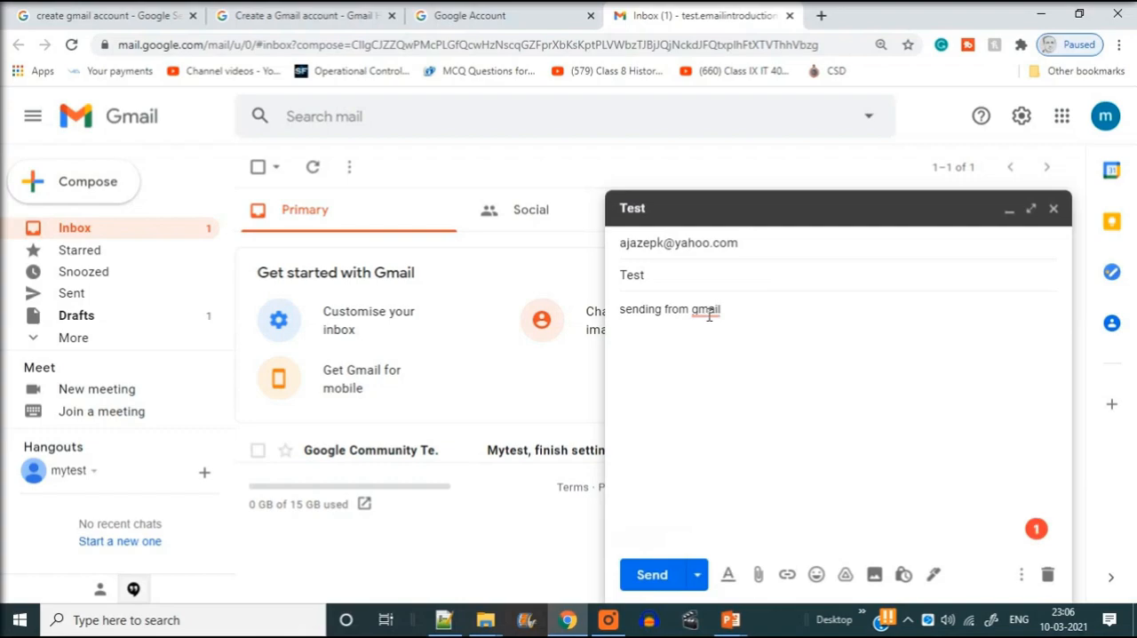
mouse_move(708, 314)
click(718, 357)
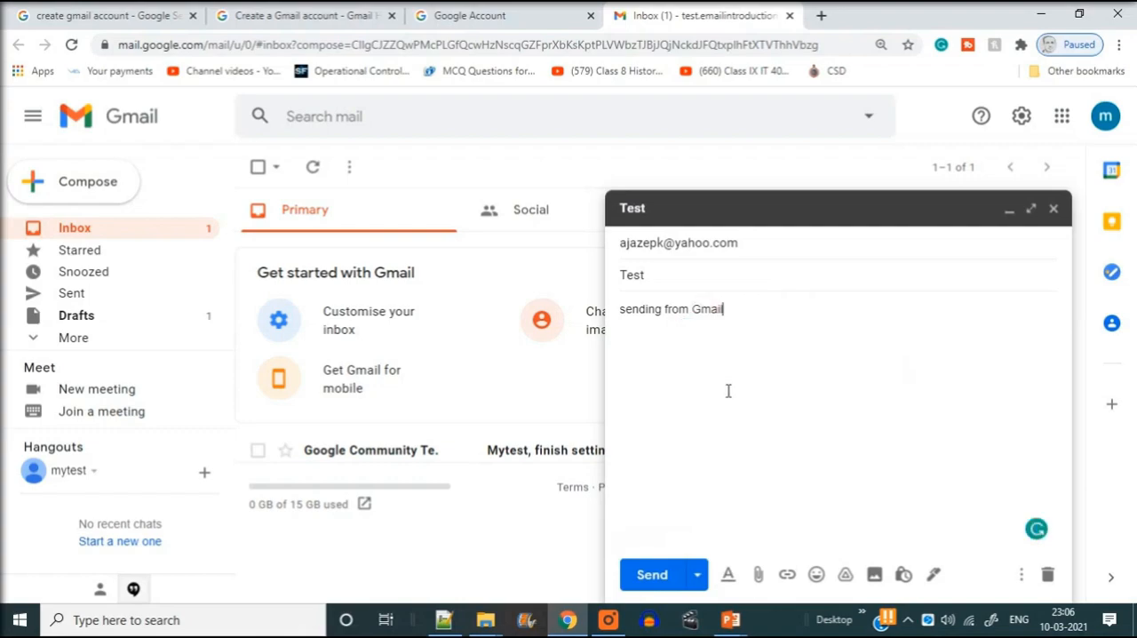
Look at the file picker for attachments without adding a file, and send the Test message
click(762, 575)
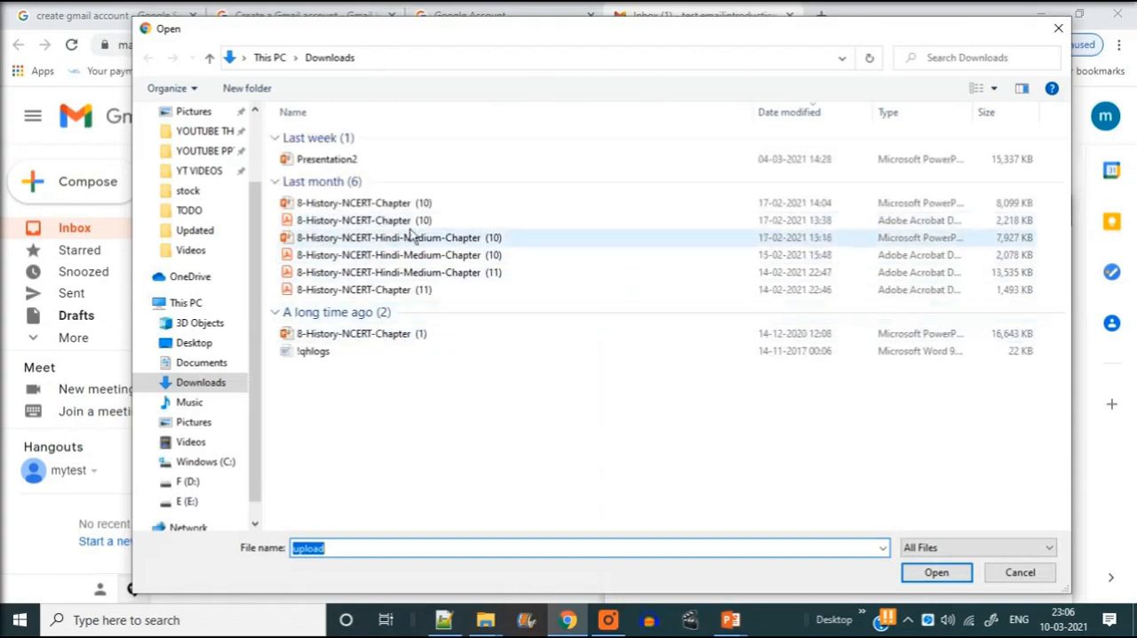
click(1059, 32)
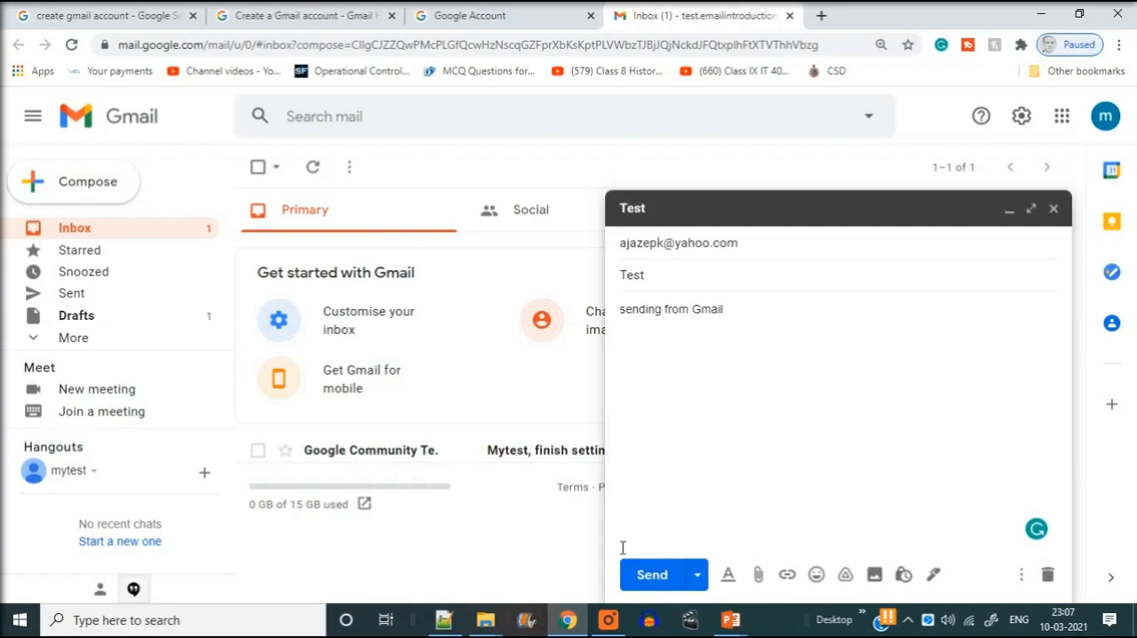
click(648, 577)
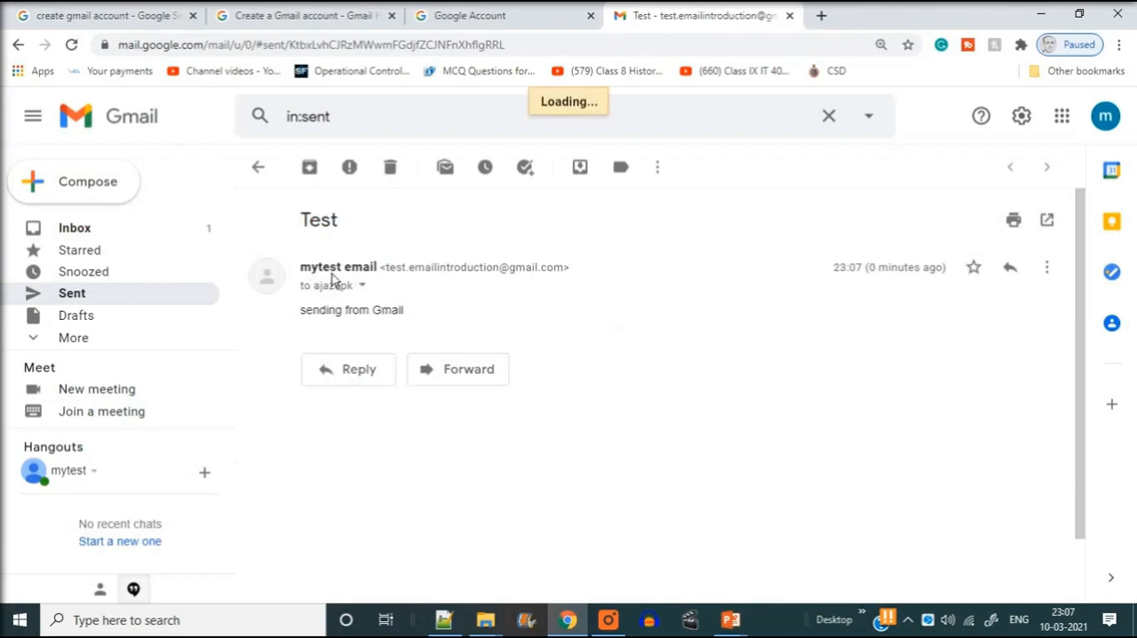
Open the sent Test message in the Sent folder and check the sender's email address
drag(386, 268, 571, 268)
click(707, 268)
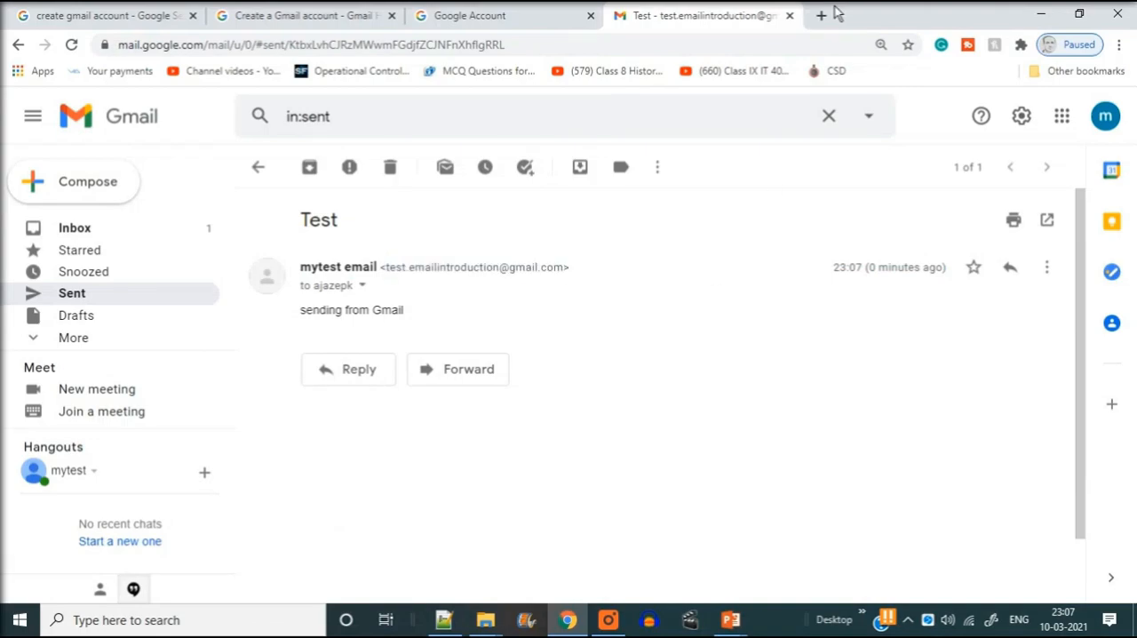